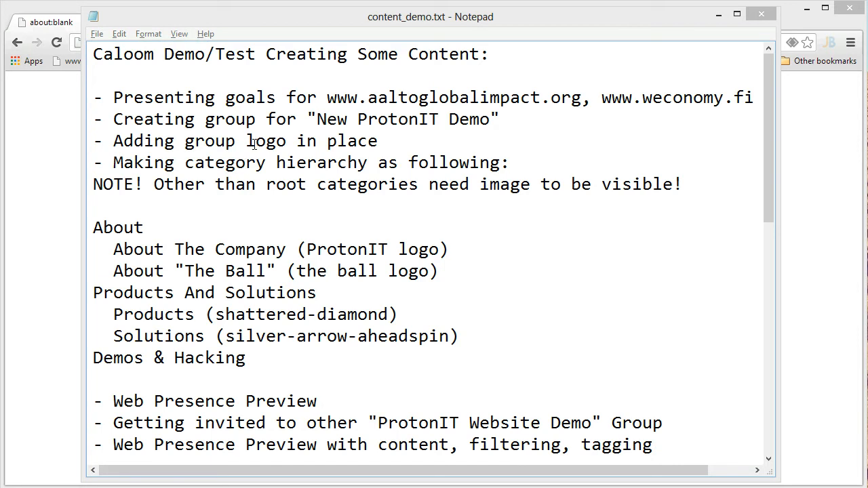
Bring the Chrome browser window in front of the Notepad demo notes
click(59, 21)
Open the Aalto Global Impact site and filter its listings by News, Projects and Events
click(100, 62)
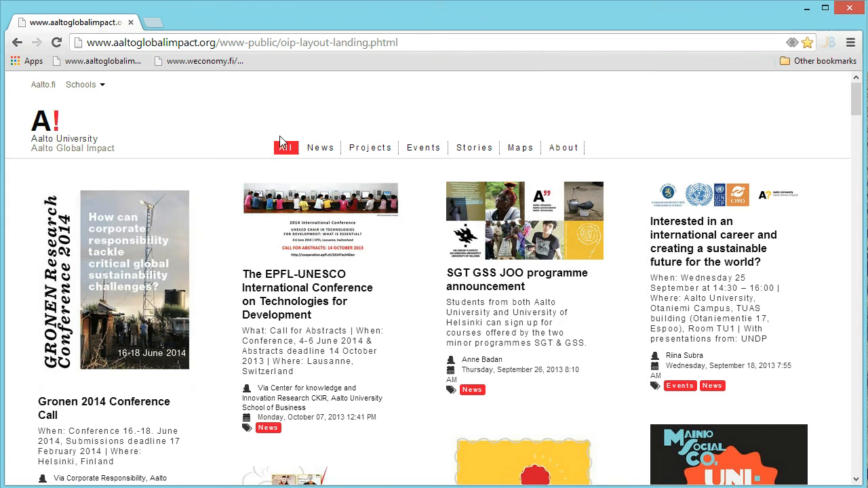
click(332, 149)
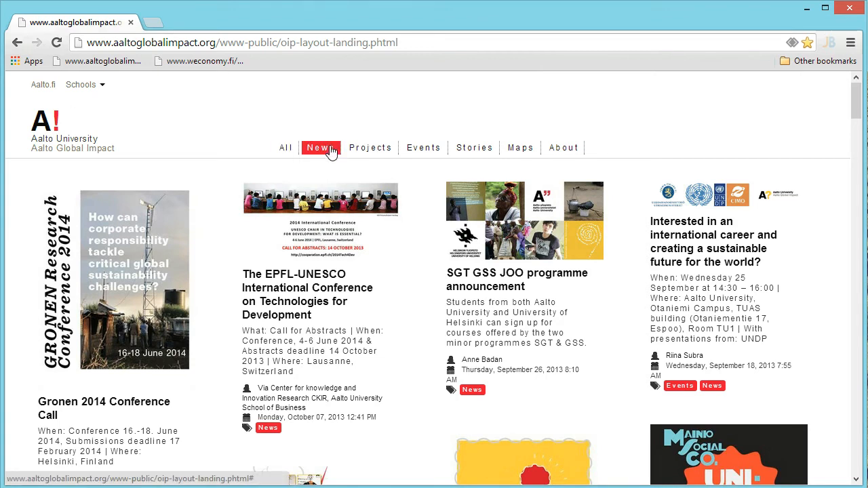
click(373, 153)
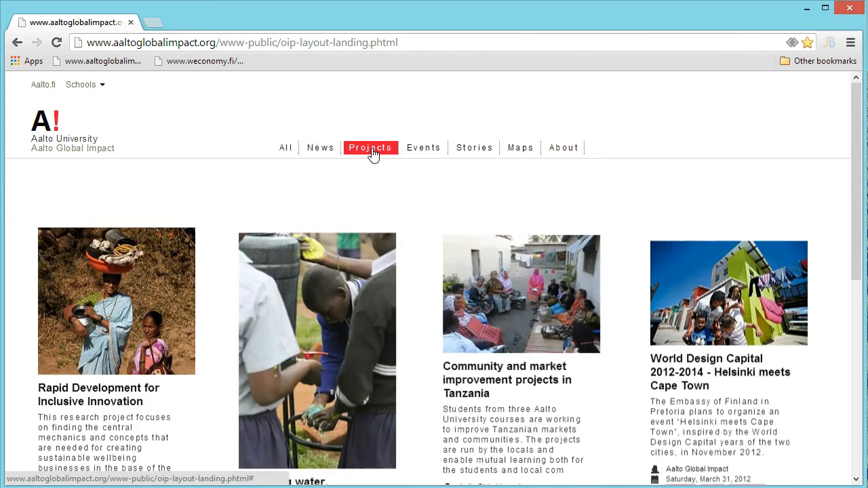
click(417, 153)
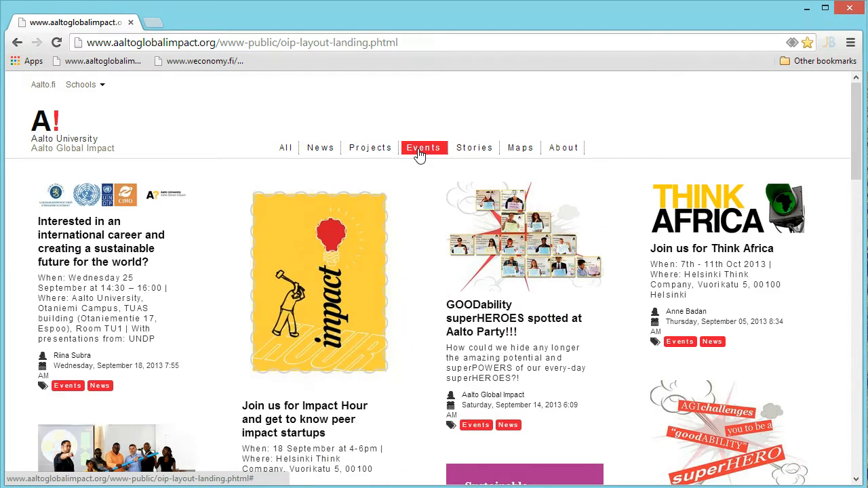
Read the GOODability superHEROES event article, then load the Weconomy site
click(479, 324)
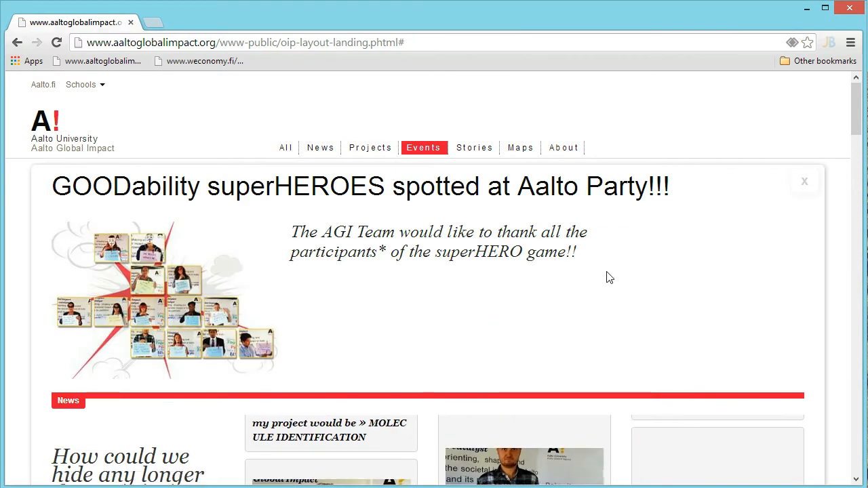
scroll(606, 275, down, 2)
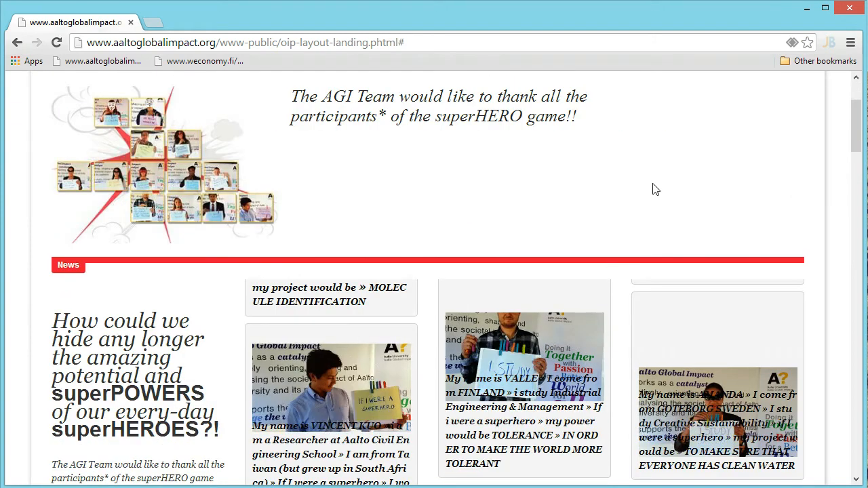
scroll(655, 189, up, 2)
click(803, 182)
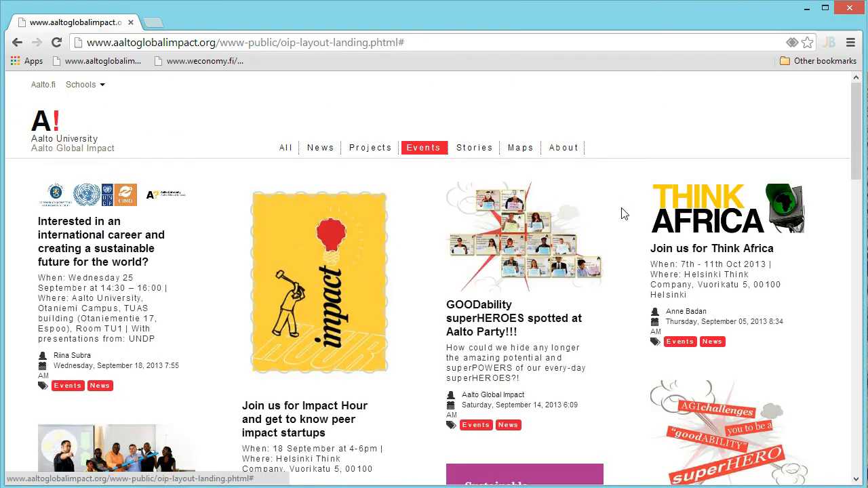
click(205, 66)
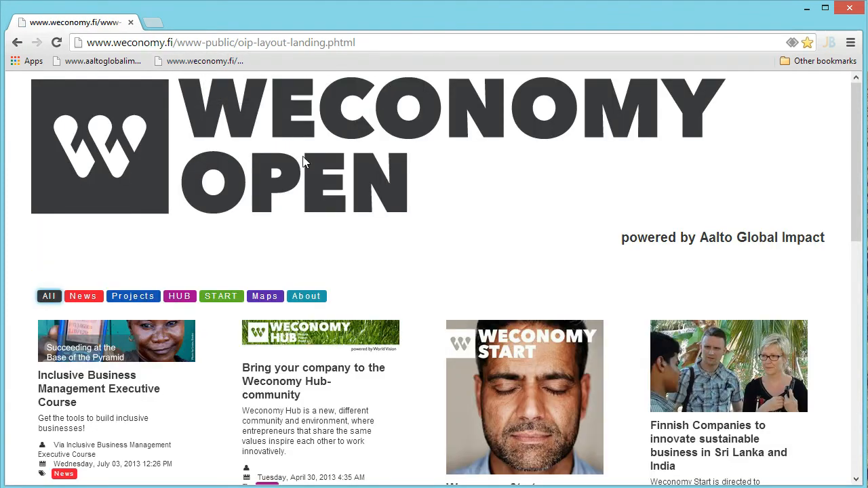
click(119, 299)
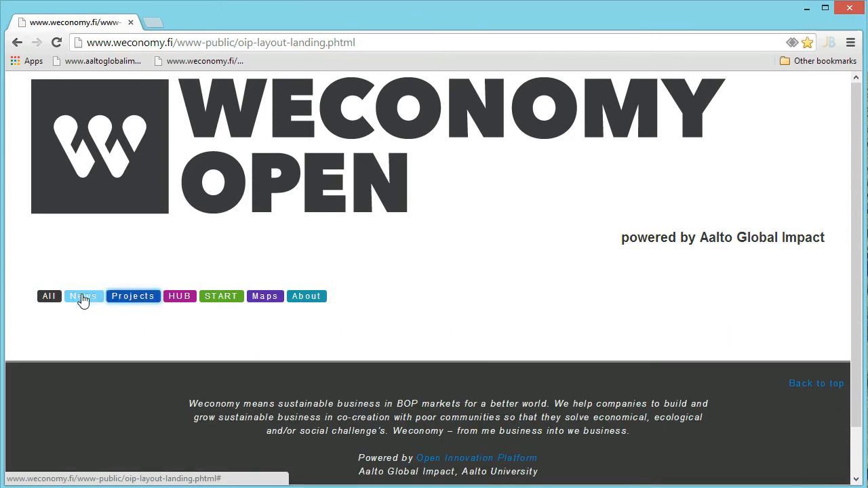
click(81, 299)
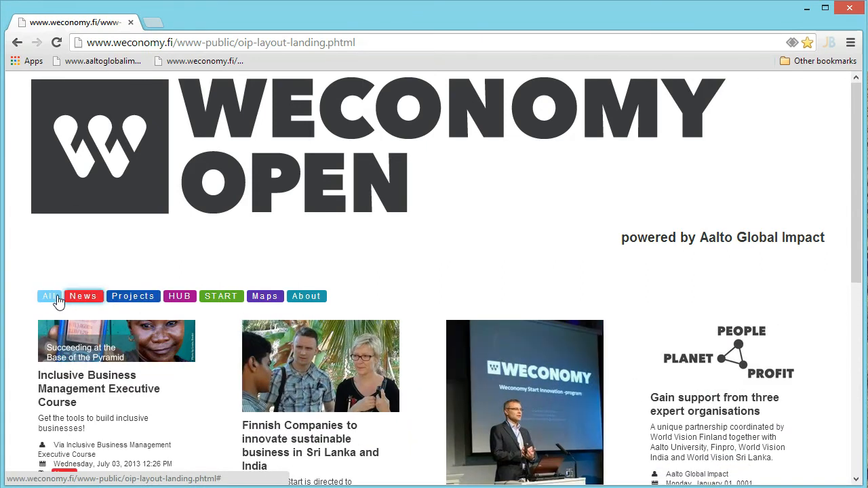
click(49, 298)
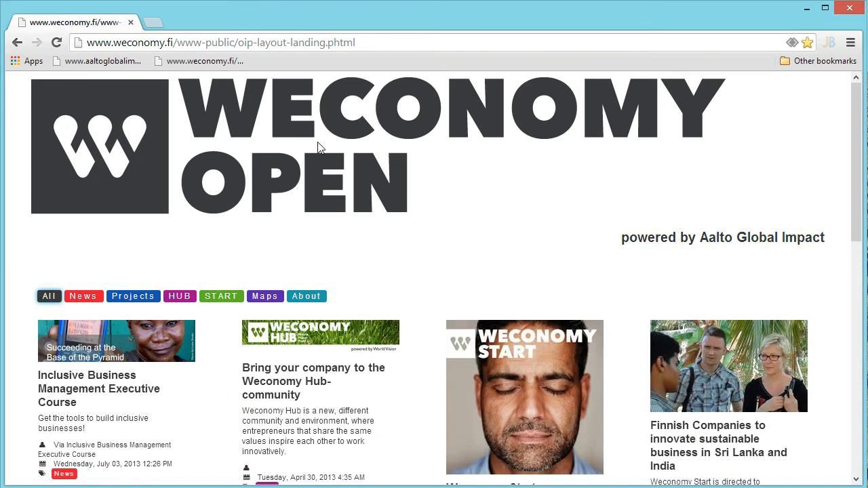
key(alt+Tab)
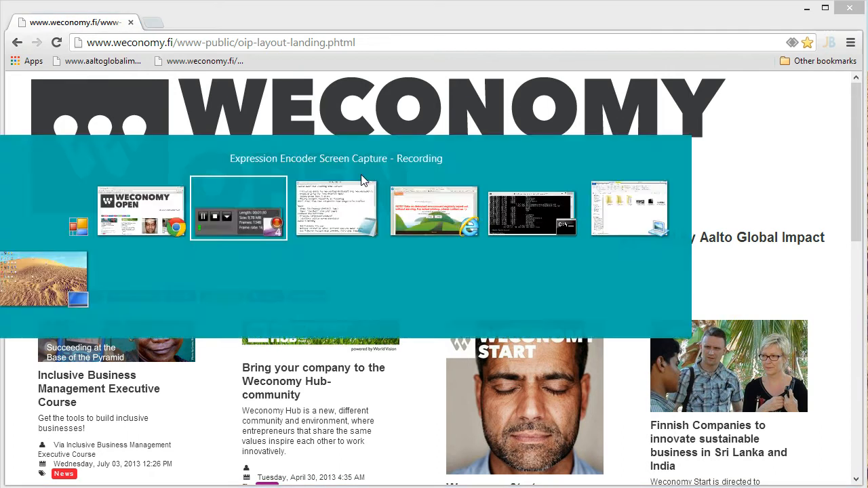
key(alt+Tab)
key(alt+Tab)
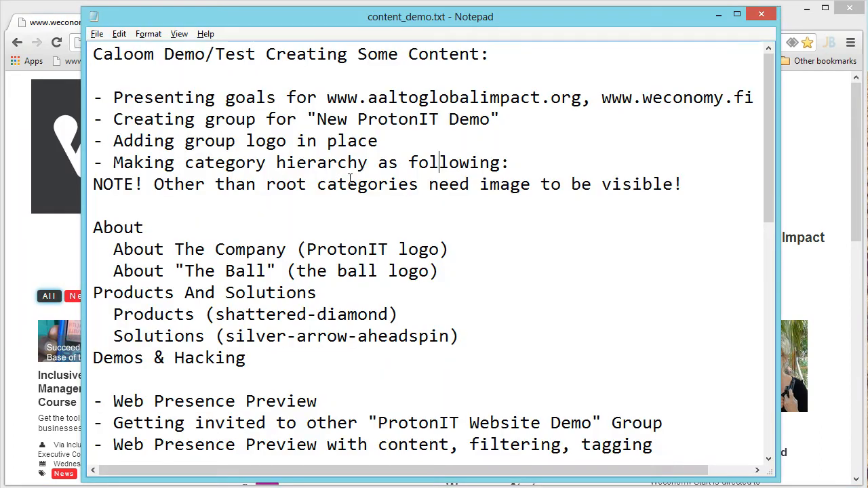
click(15, 95)
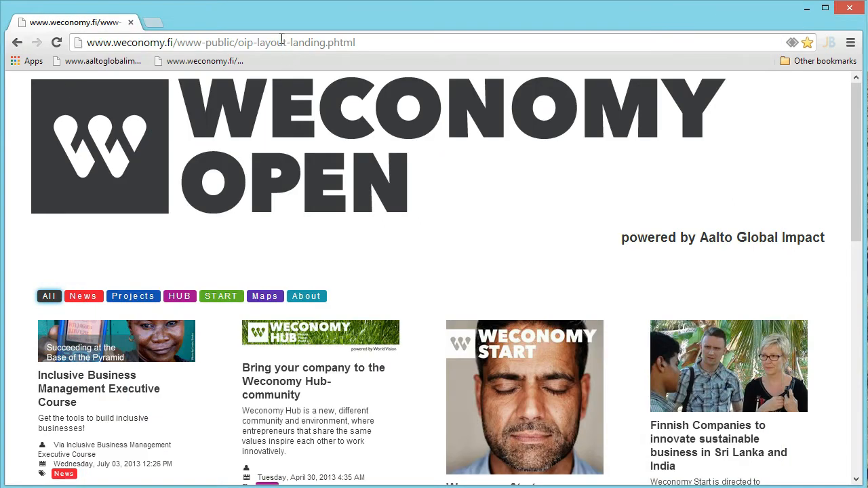
Go to the Caloom demo site at demo.caloom.com
click(282, 42)
text(https://demo.caloom.com)
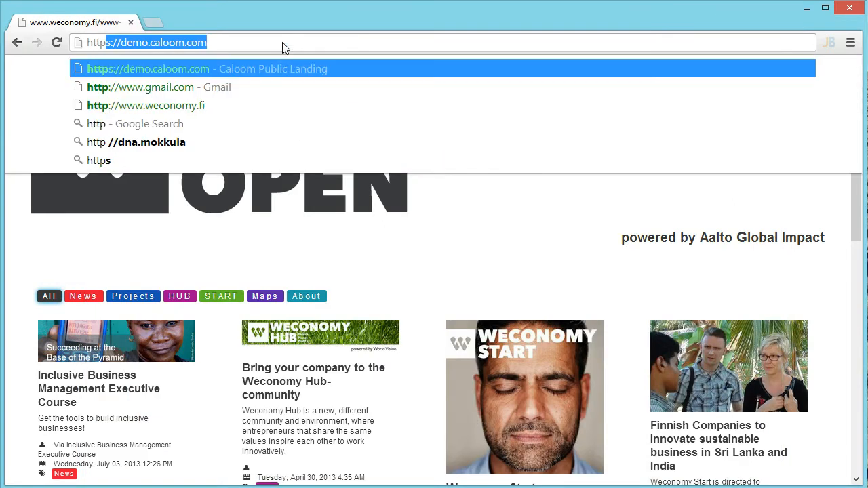
key(Return)
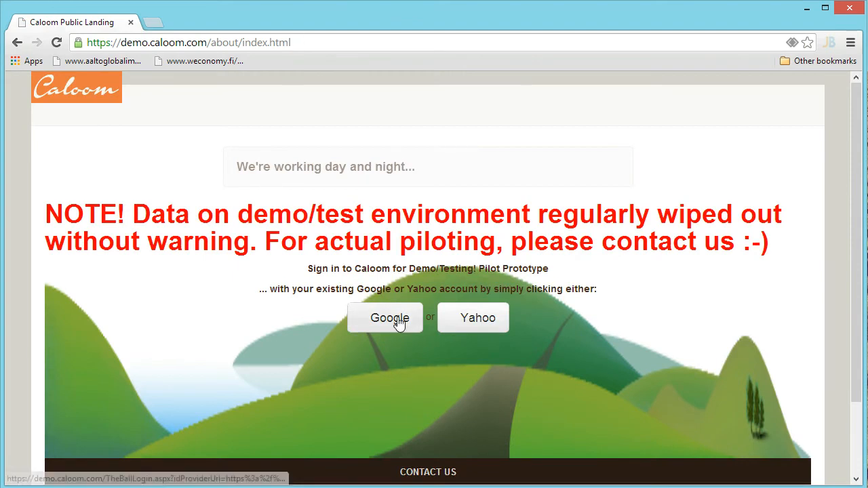
Sign in with Google, check My Identity, and view the empty My Groups list
click(396, 321)
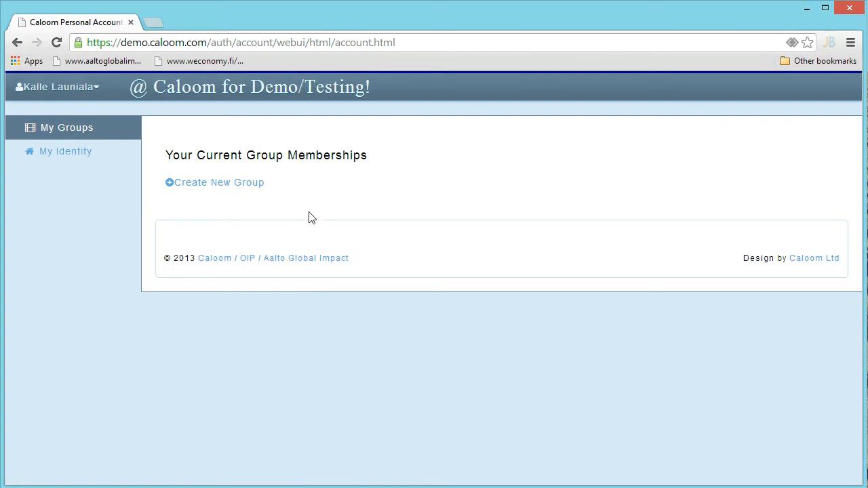
click(59, 158)
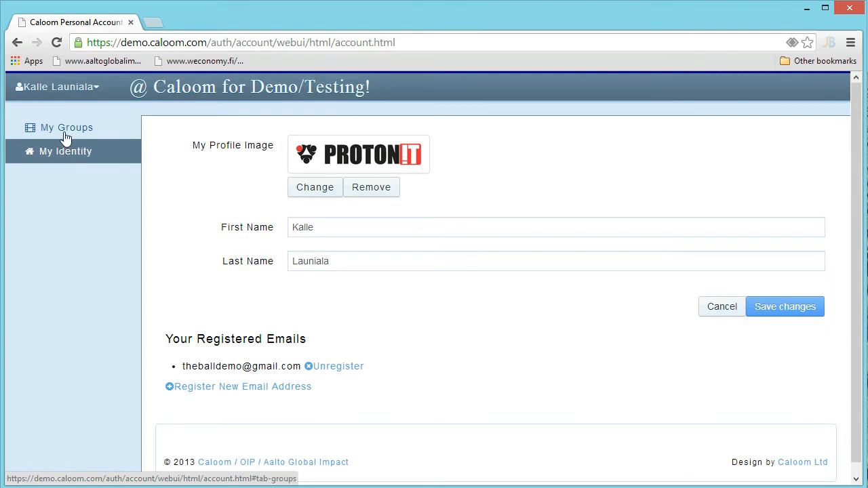
click(66, 135)
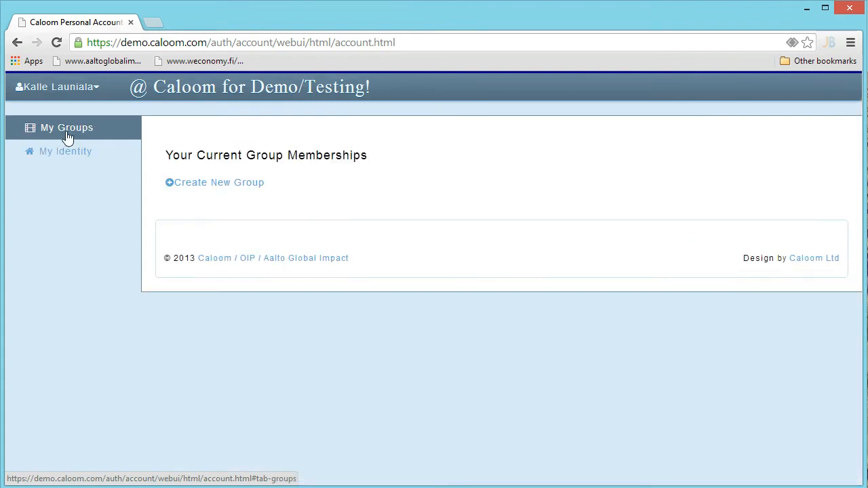
Create and save a group named 'New ProtonIT Website Demo'
click(233, 188)
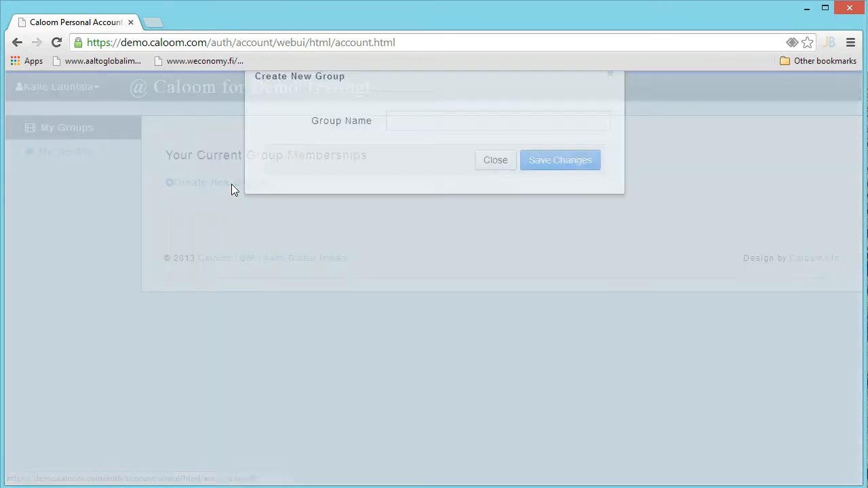
click(452, 178)
text(New ProtonIT )
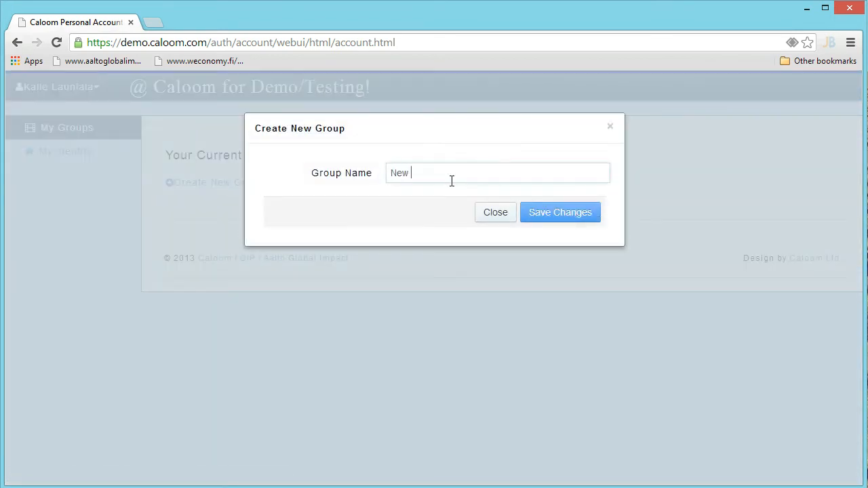
text(Website Demo)
click(548, 219)
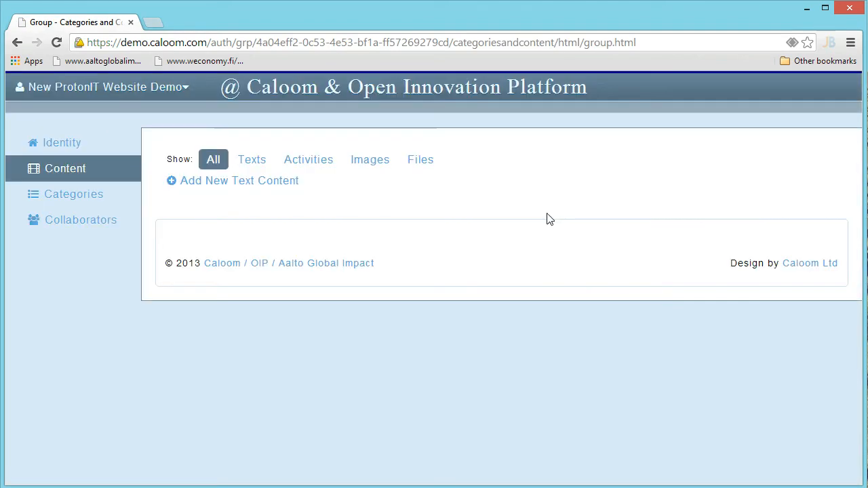
Set ProtonIT_Logo.png as the group's profile image and save the change
key(alt+Tab)
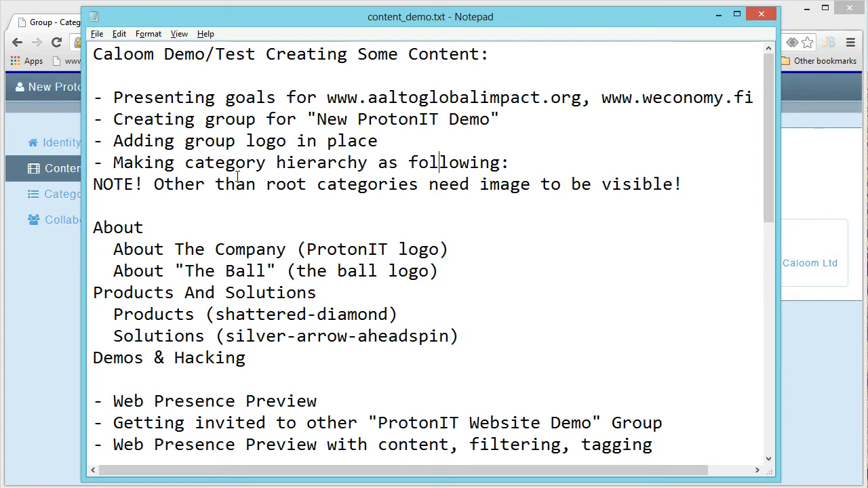
key(alt+Tab)
click(65, 148)
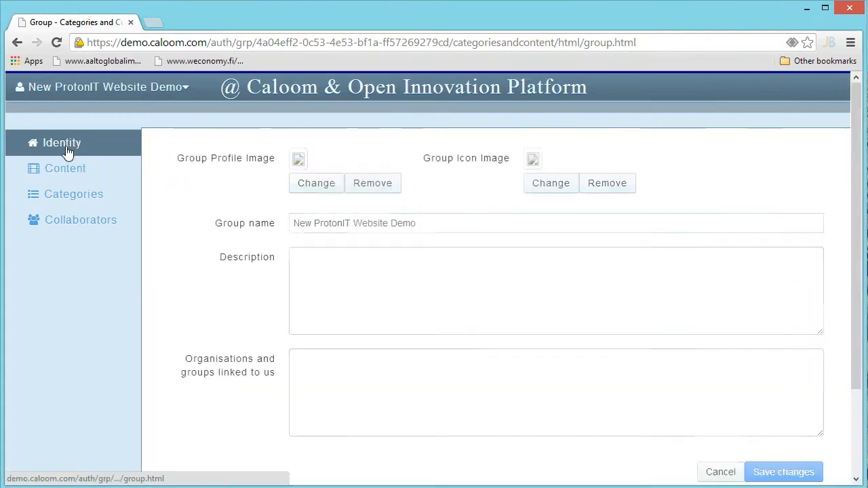
click(325, 187)
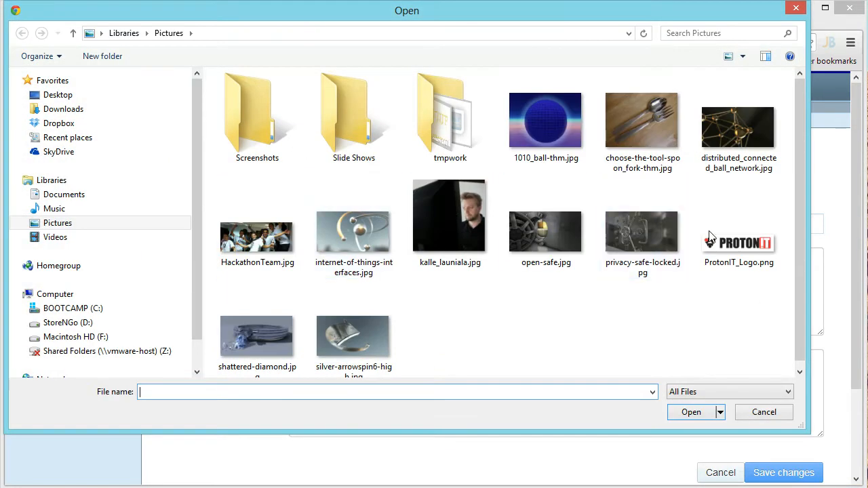
click(738, 234)
click(691, 414)
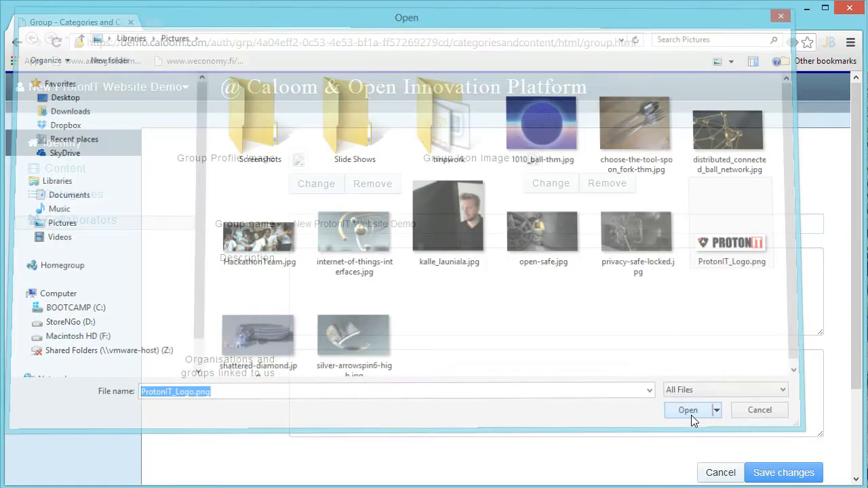
scroll(784, 390, down, 1)
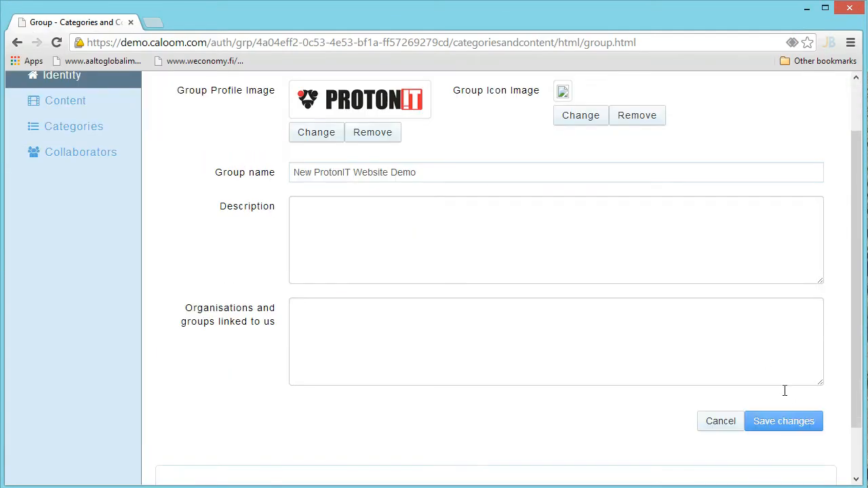
click(801, 421)
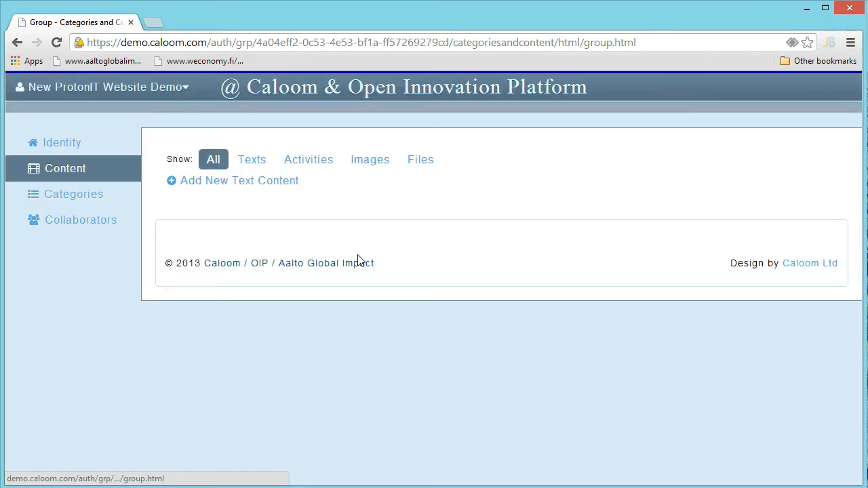
Add and save a root category titled 'About'
click(80, 201)
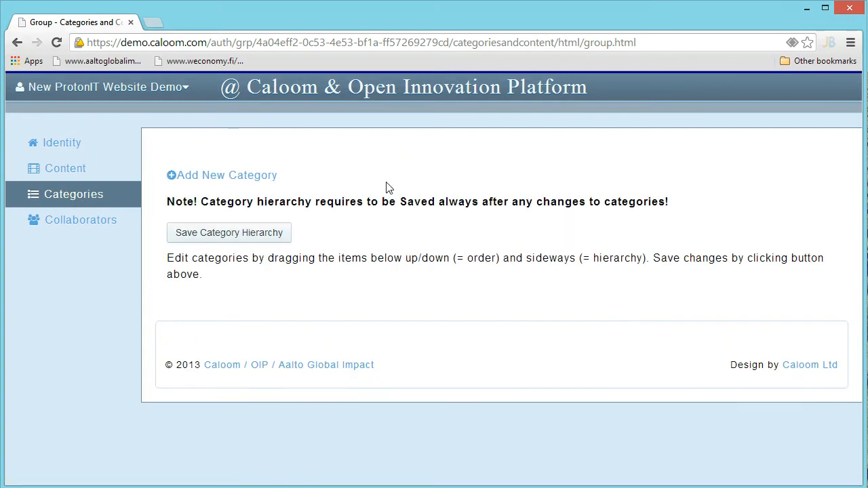
key(alt+Tab)
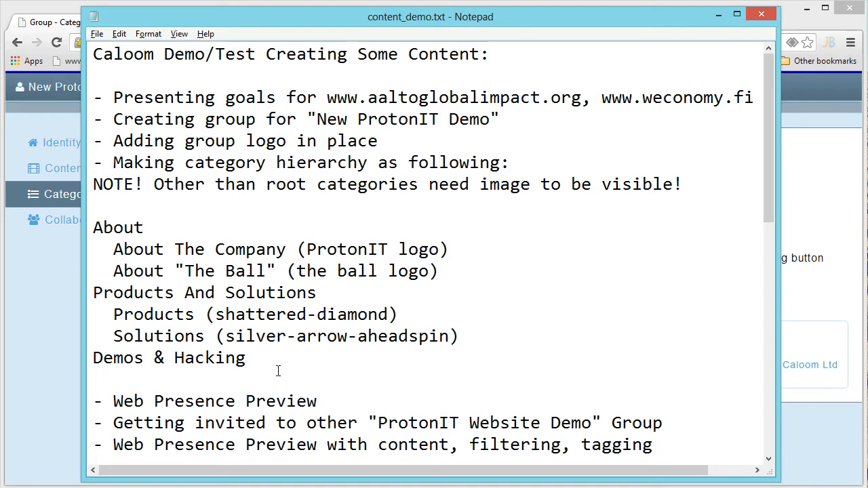
key(alt+Tab)
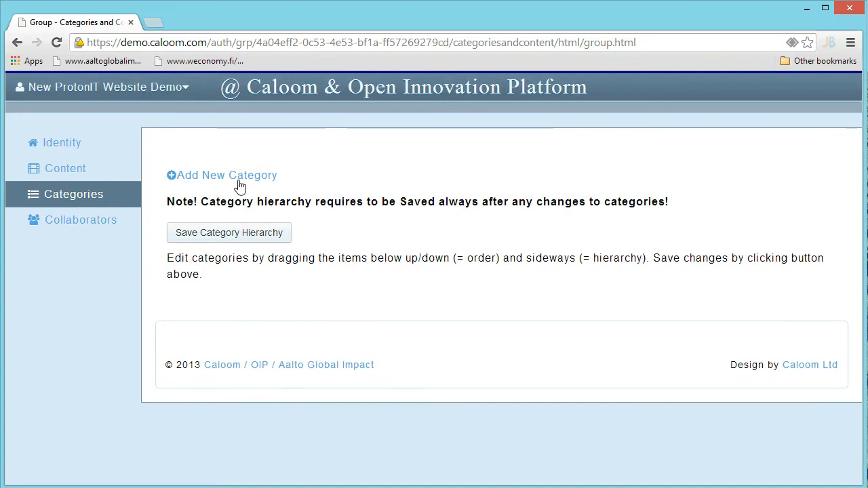
click(242, 178)
click(164, 337)
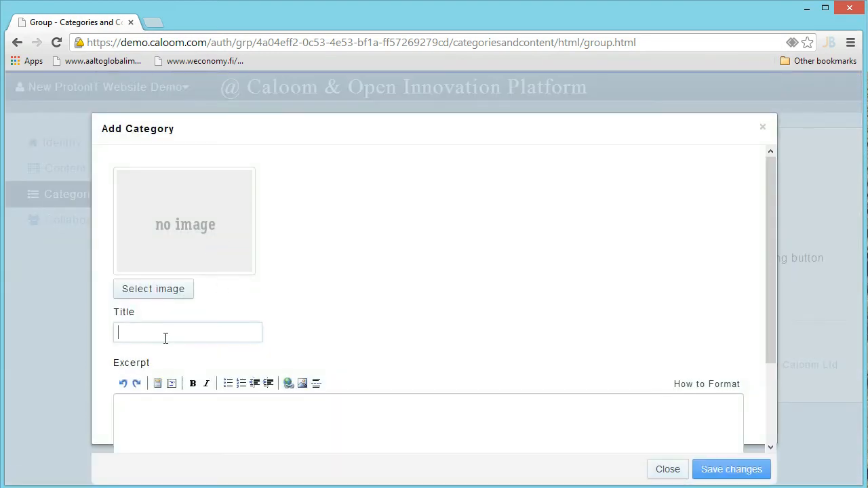
text(About)
drag(771, 253, 776, 311)
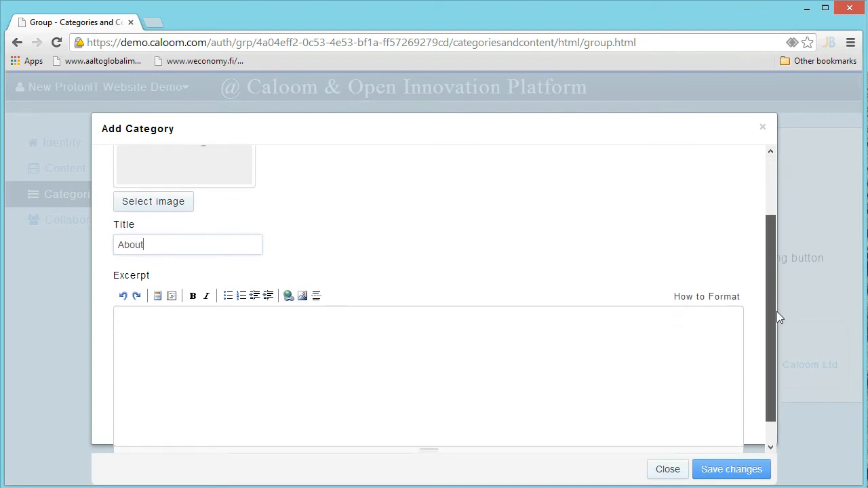
click(754, 470)
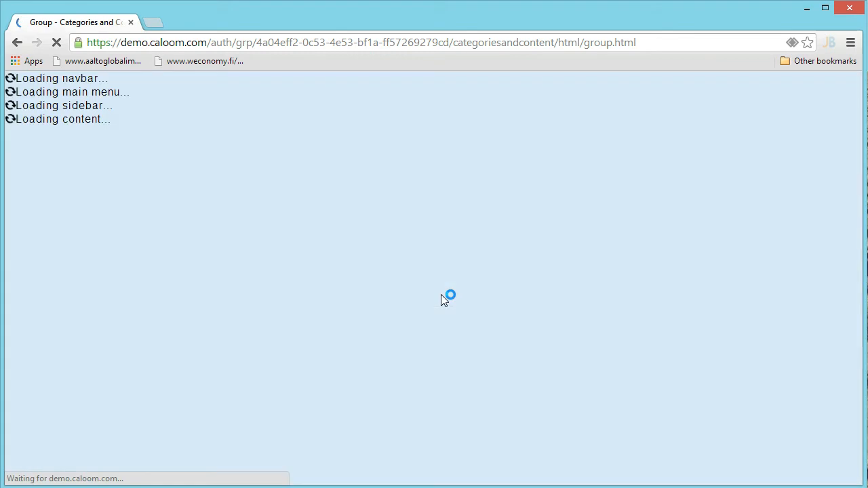
Add and save a category titled 'Products And Solutions'
click(75, 202)
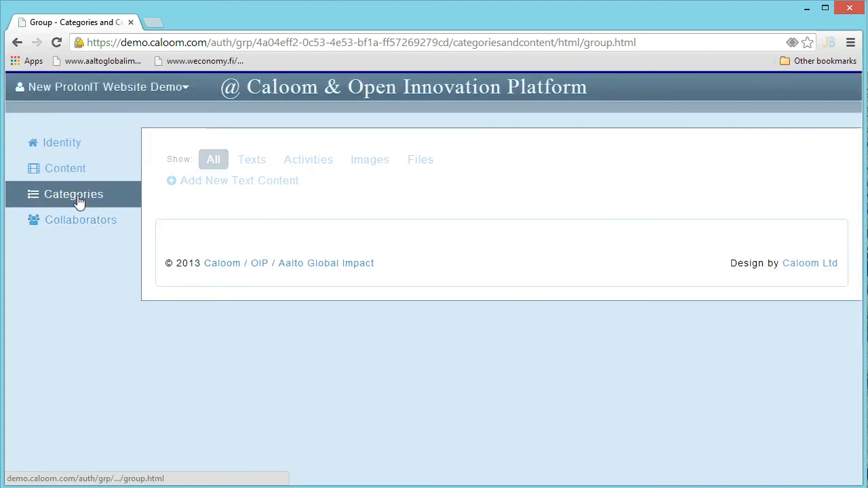
click(219, 218)
key(alt+Tab)
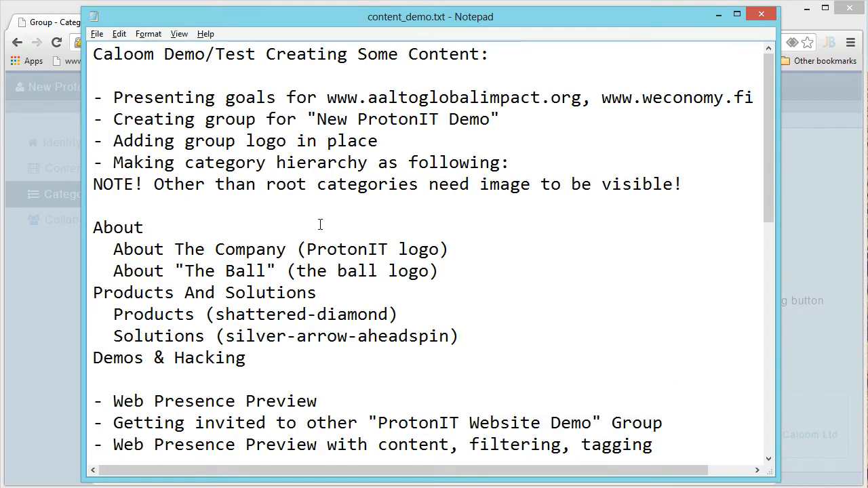
key(alt+Tab)
click(176, 332)
text(Products And So)
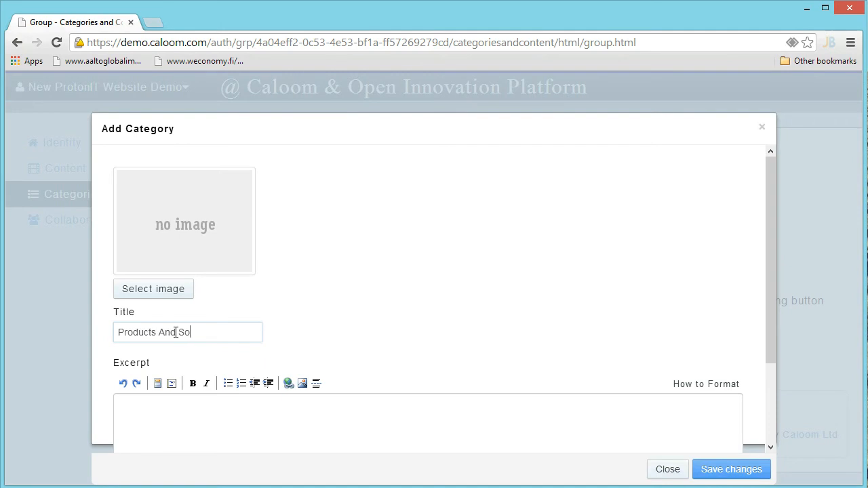
text(lutions)
click(744, 476)
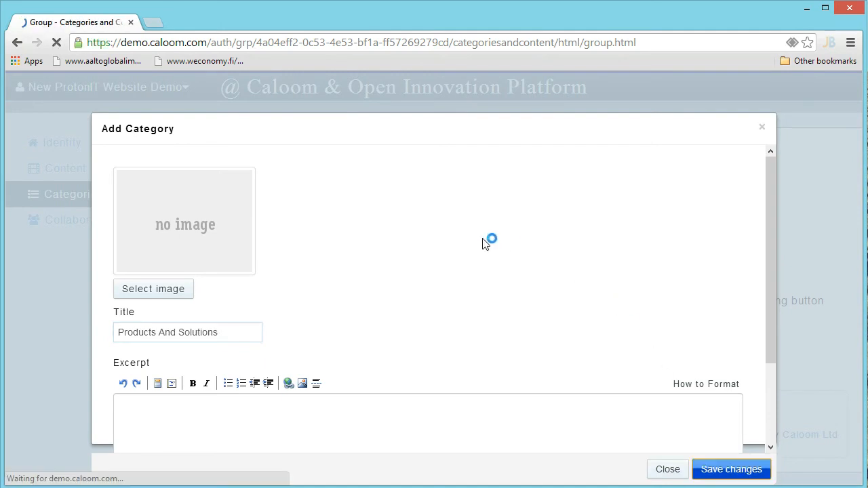
Add and save a category titled 'Demos & Hacking'
key(alt+Tab)
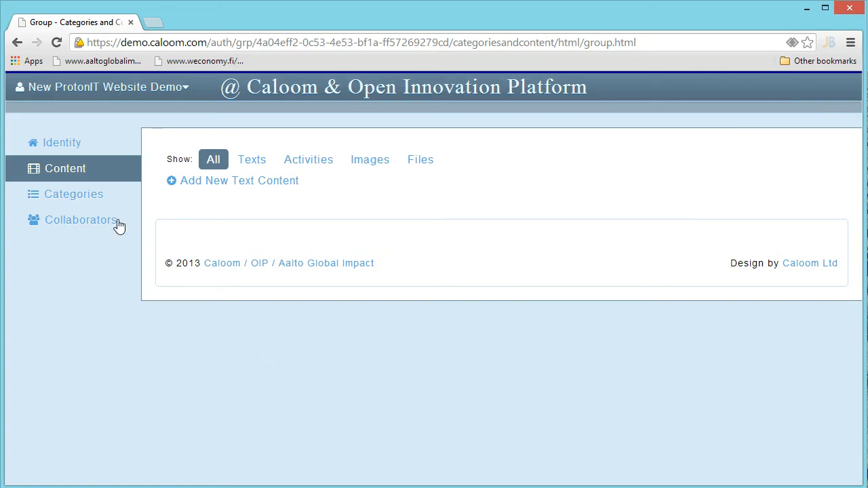
click(103, 193)
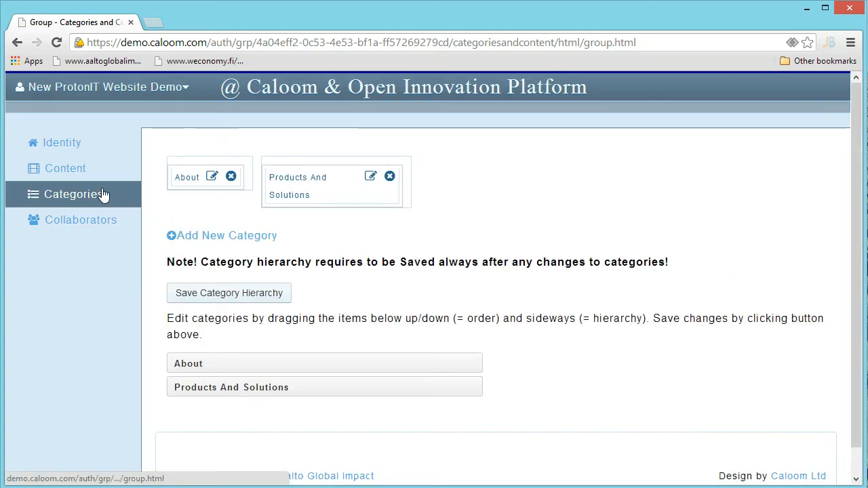
click(228, 237)
text(Demos & Hacking)
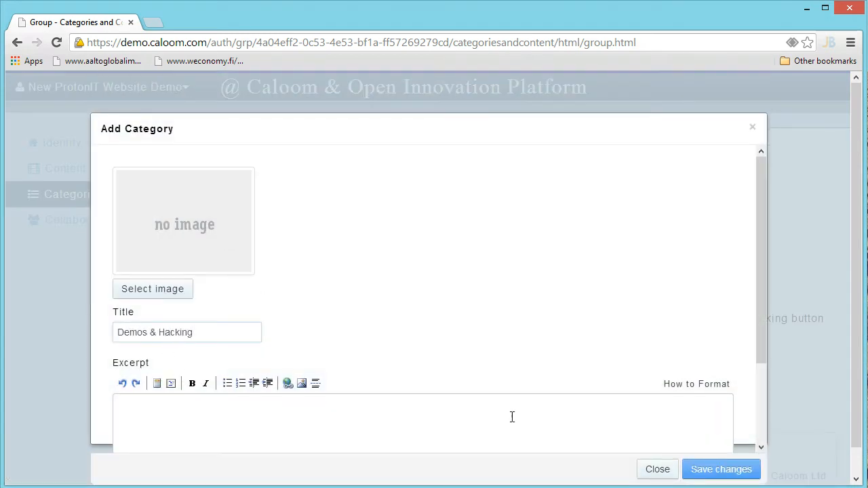
click(719, 471)
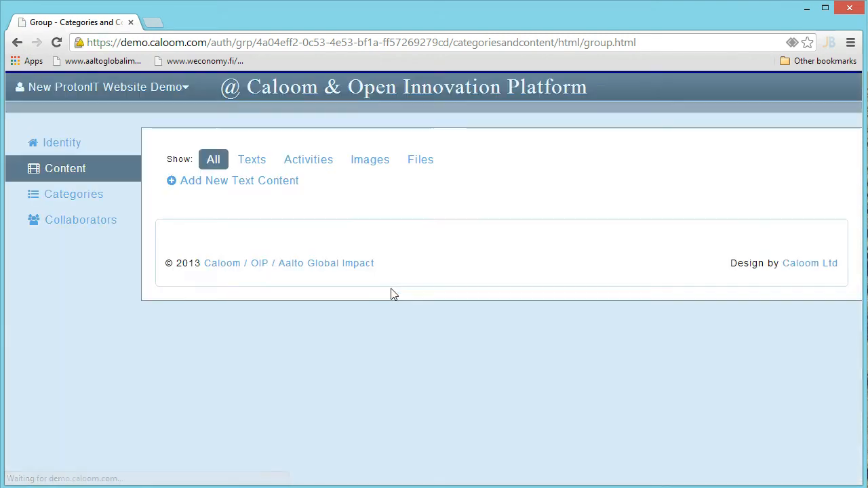
key(alt+Tab)
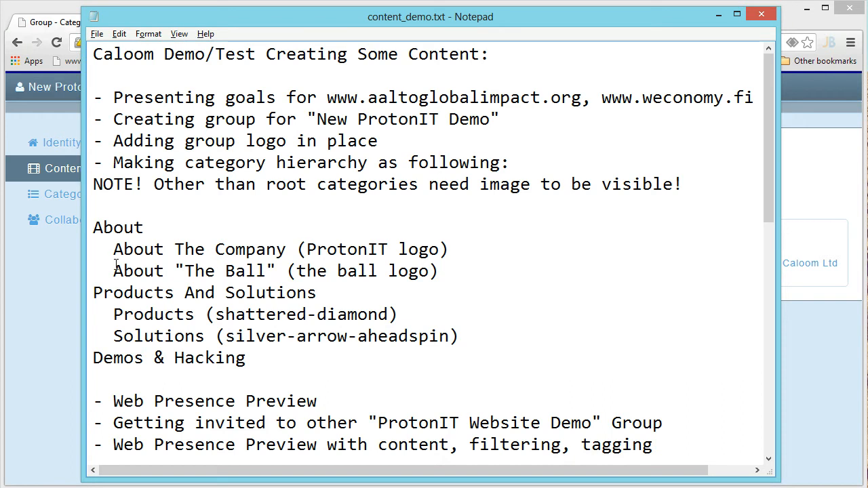
key(alt+Tab)
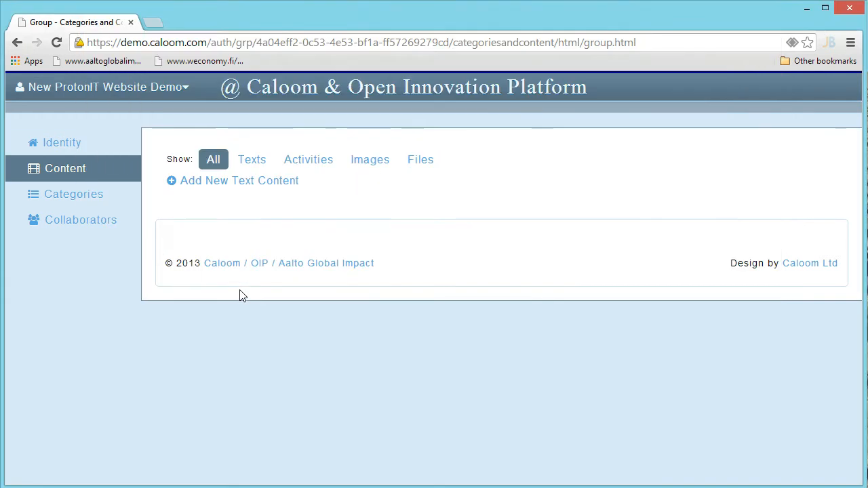
Start a new category and attach ProtonIT_Logo.png as its image
click(78, 196)
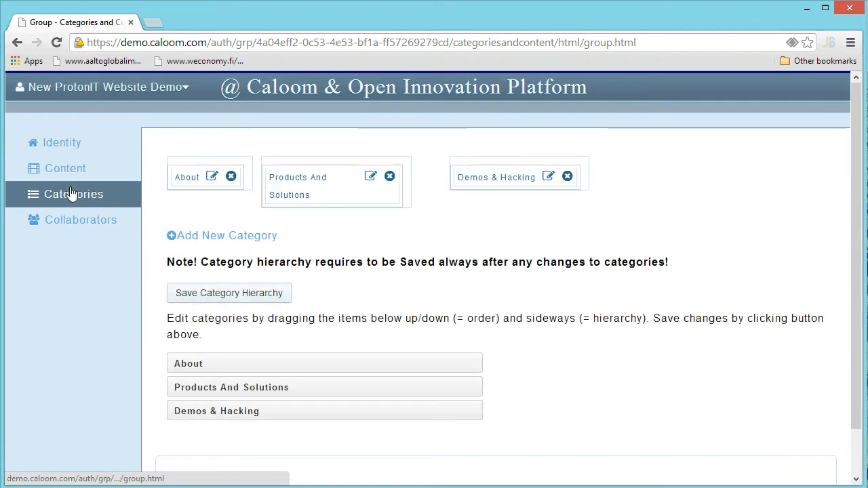
click(216, 236)
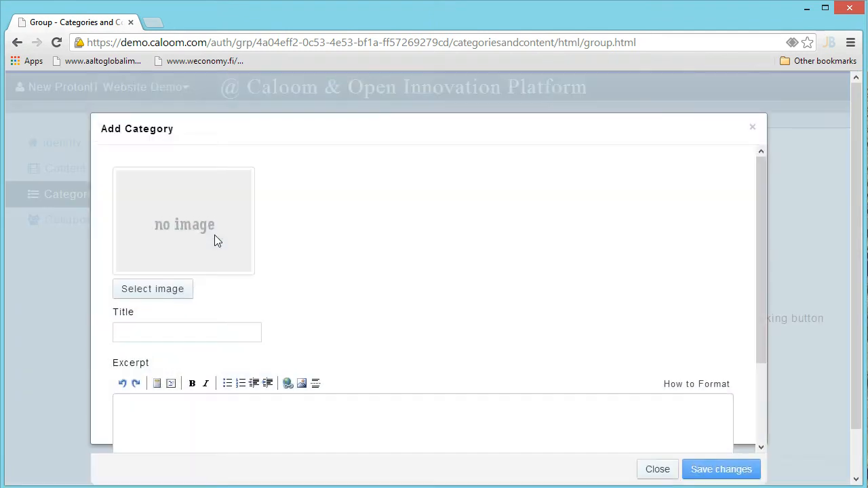
click(161, 291)
click(738, 231)
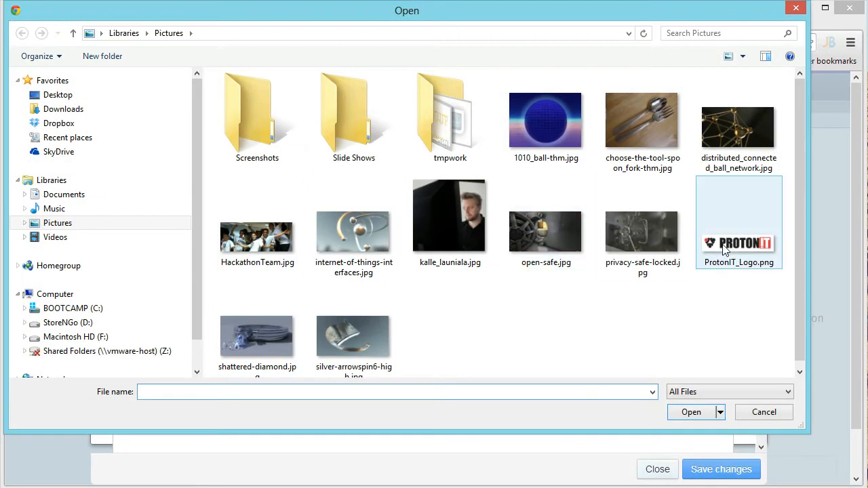
click(691, 413)
Title it 'About The Company' with an excerpt on ProtonIT's goals, partnerships and vision, and save
click(149, 265)
text(About The Company)
click(213, 355)
text(About The ProtonIT company)
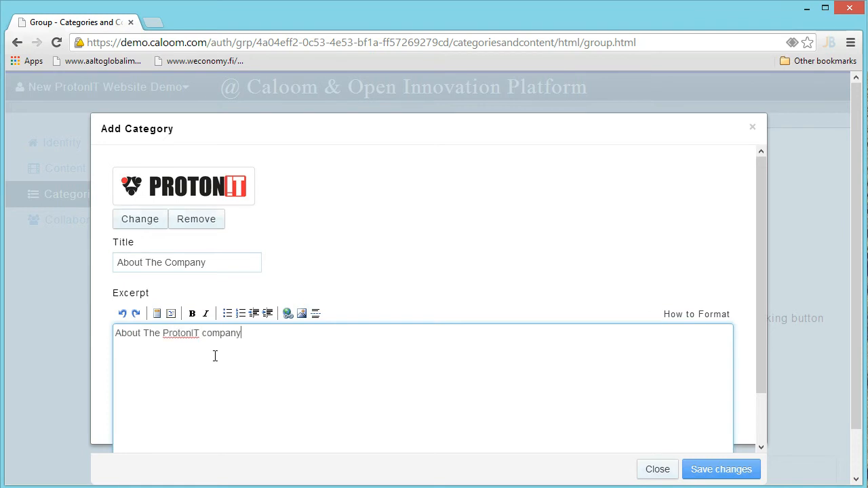
text(, it's goals, partnerships and visions...)
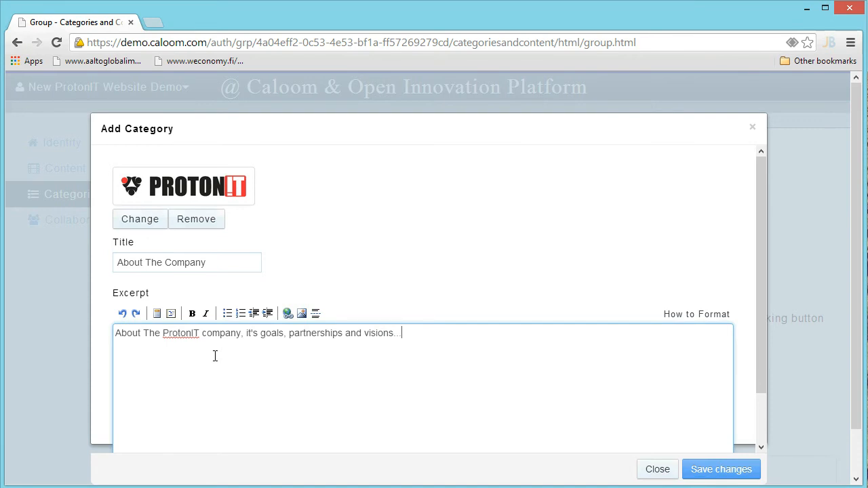
scroll(519, 350, down, 1)
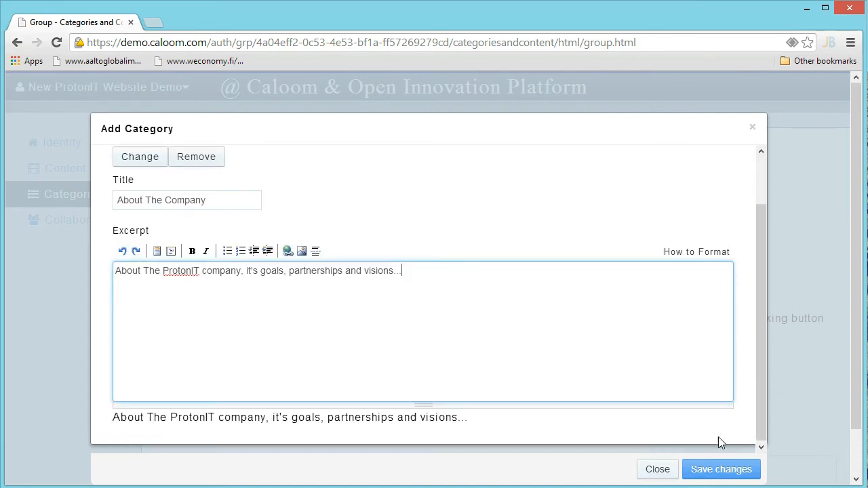
click(721, 469)
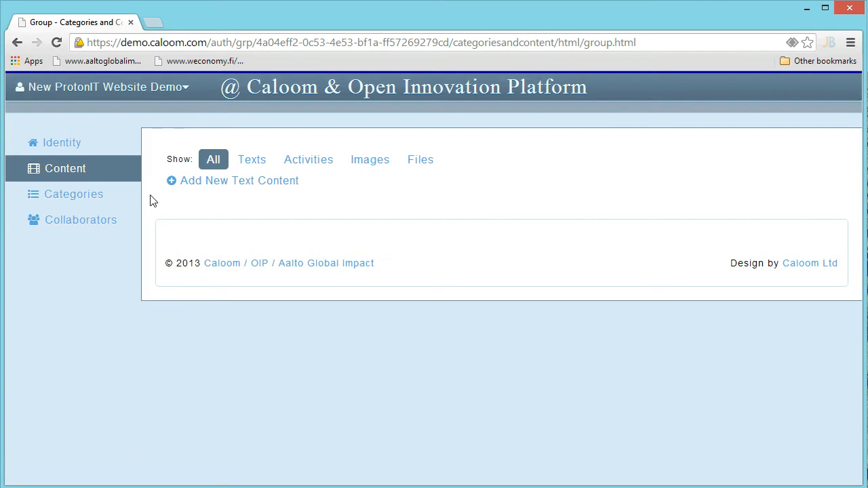
key(alt+Tab)
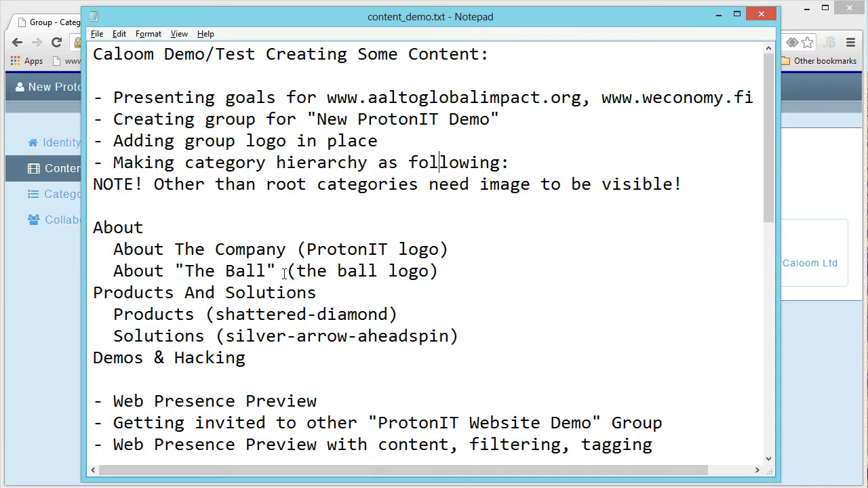
key(alt+Tab)
click(66, 206)
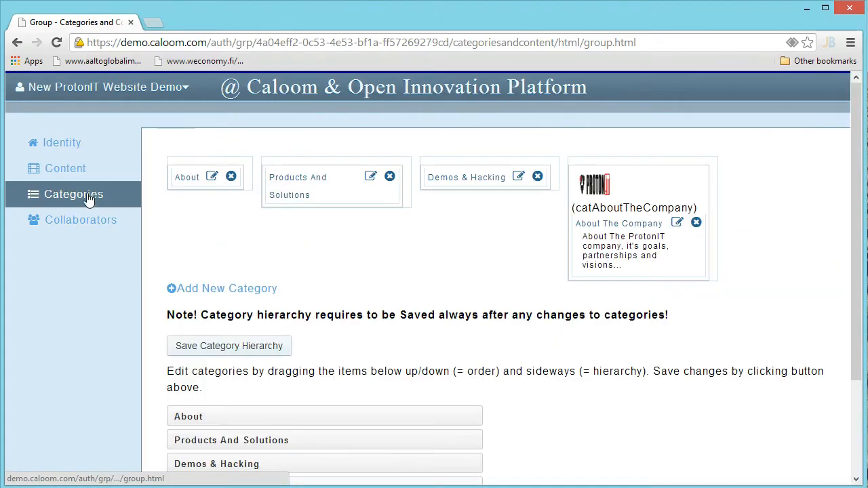
Start a category titled About "The Ball" with the 1010_ball-thm.jpg image
click(216, 288)
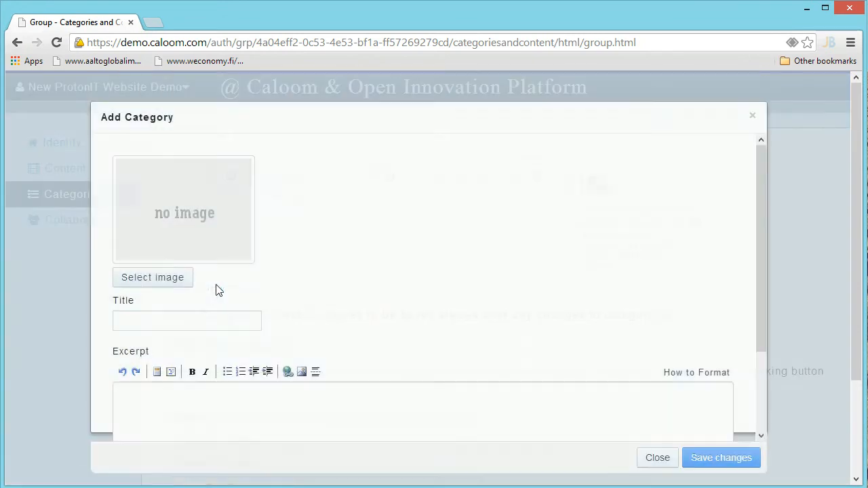
click(162, 324)
text(About "The Ball)
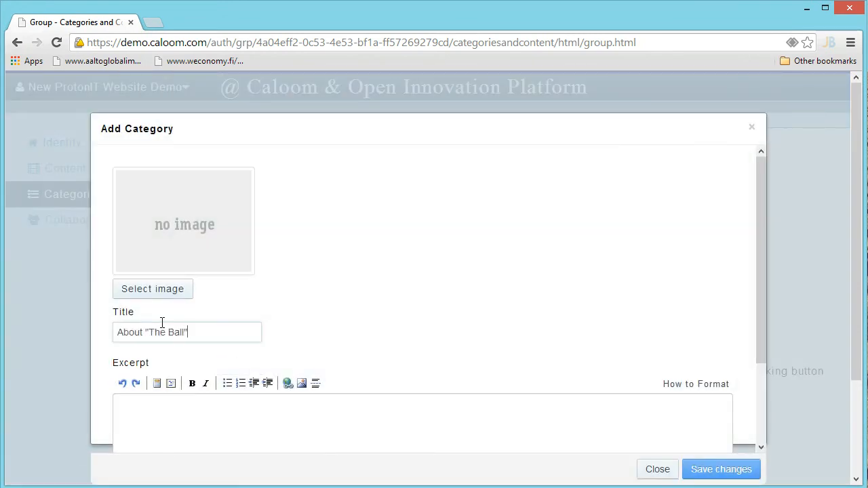
click(157, 296)
click(526, 138)
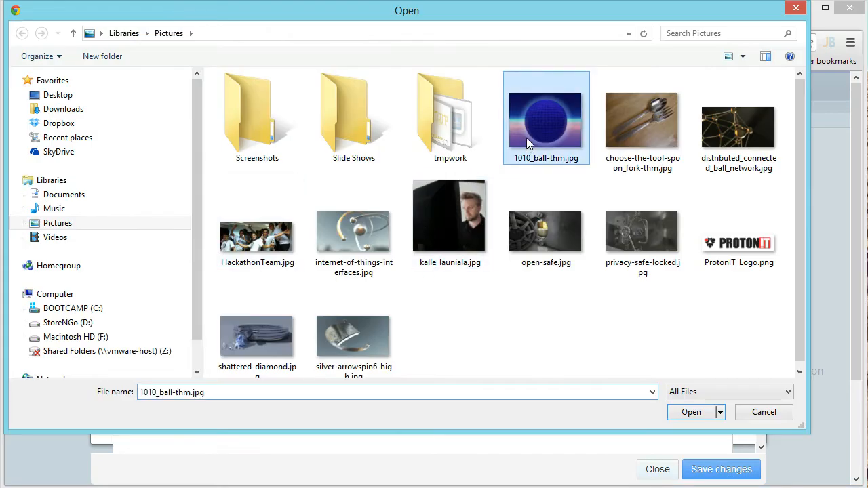
click(691, 411)
Add the excerpt 'About the Ball, and it's whereabouts, relations.' and save the category
click(381, 392)
text(About)
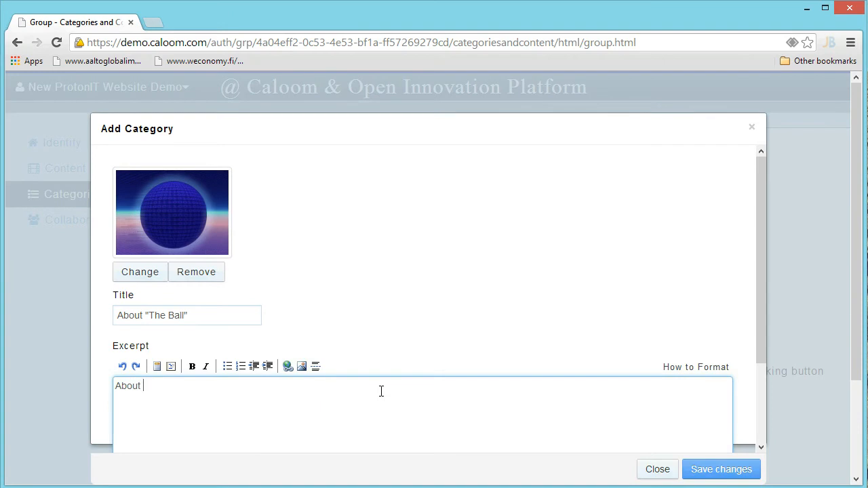
text( the Ball, and it's whereabouts, relations li)
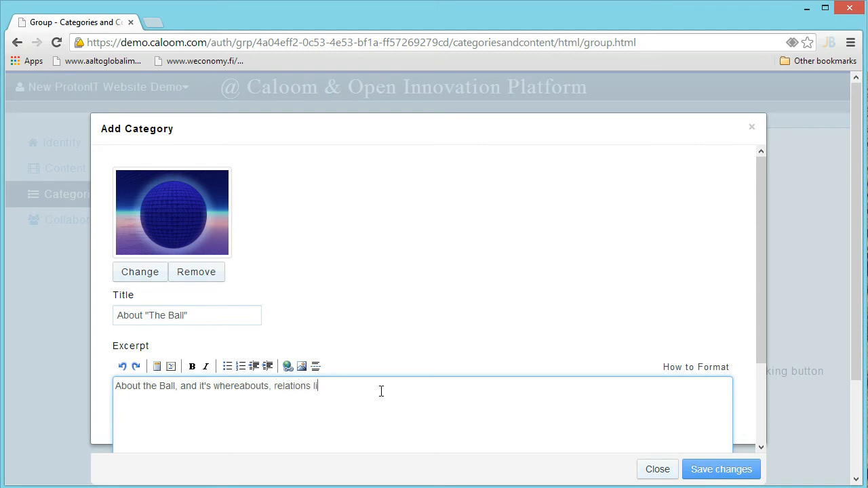
text(.)
scroll(521, 297, down, 3)
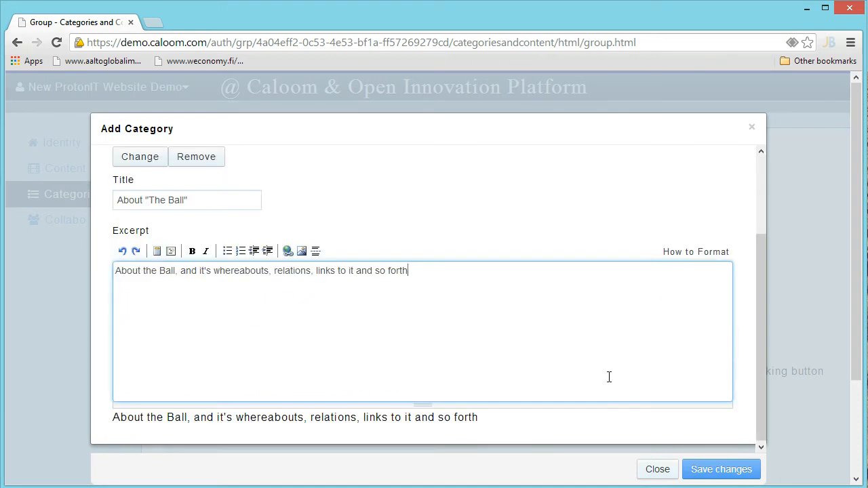
click(709, 469)
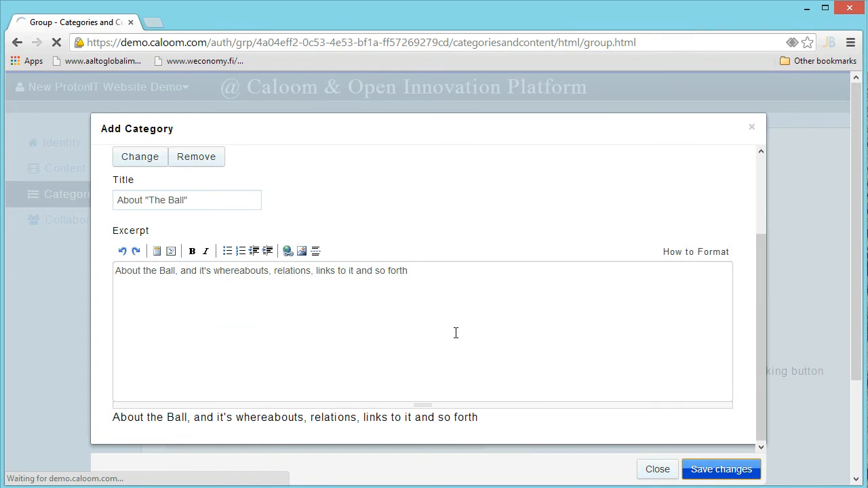
key(alt+Tab)
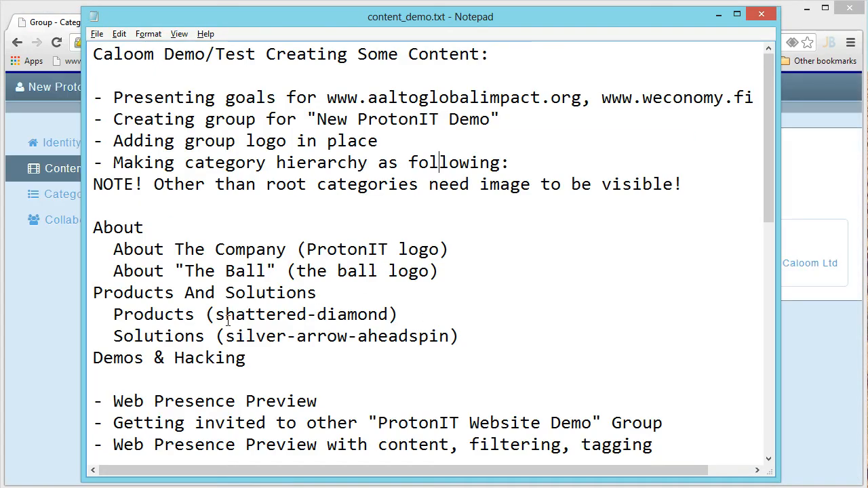
key(alt+Tab)
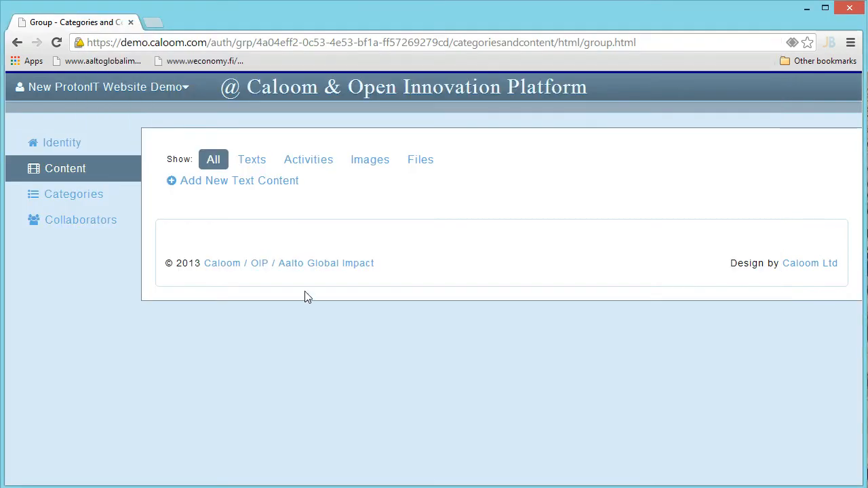
click(72, 201)
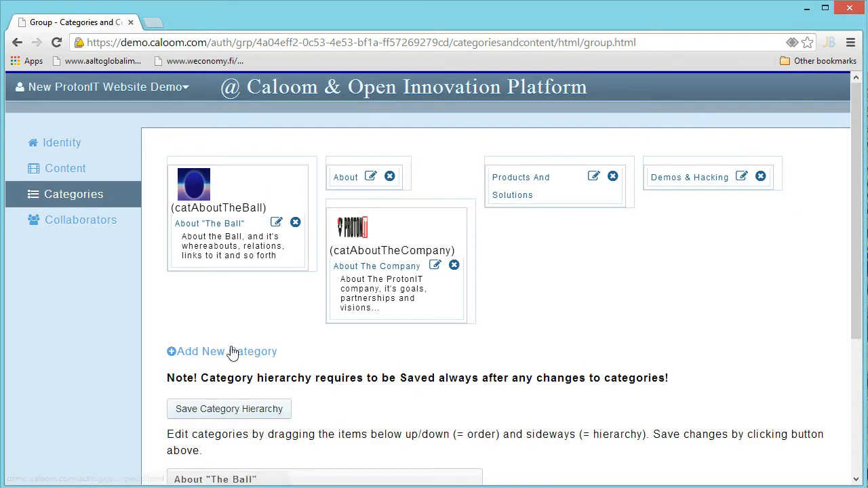
Start a Products category with the excerpt 'Products that are basis for solutions'
click(232, 351)
click(173, 333)
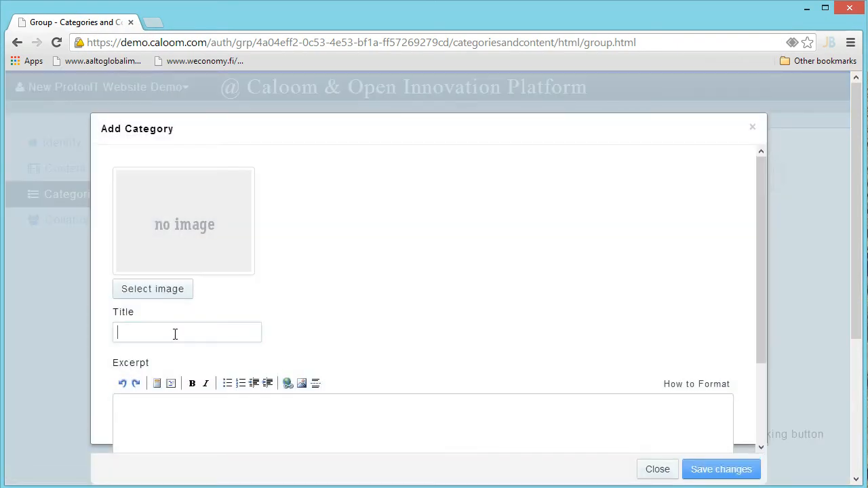
text(Products)
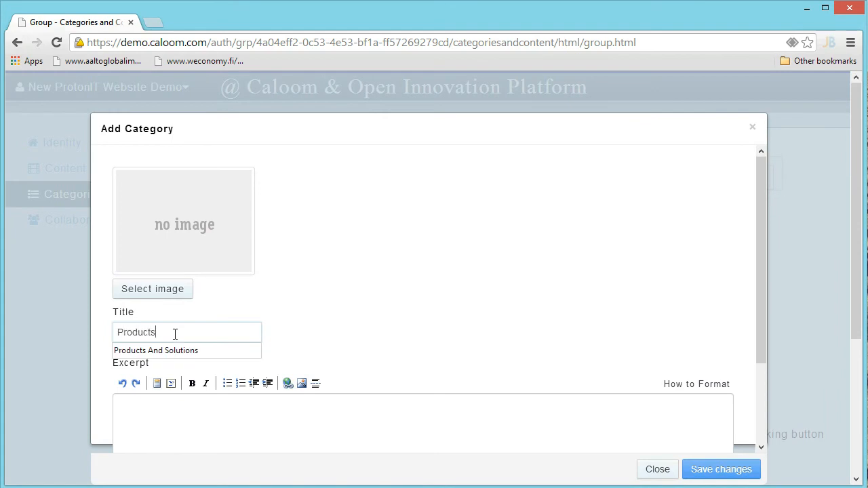
key(Tab)
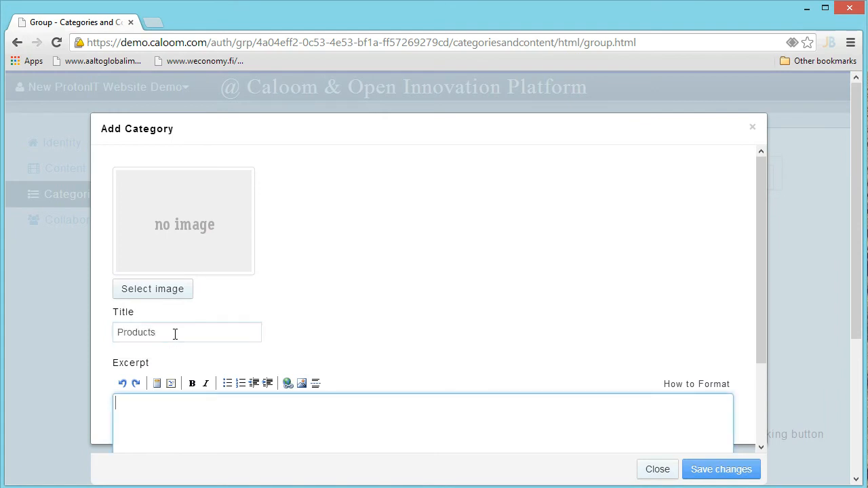
text(Products that are bass)
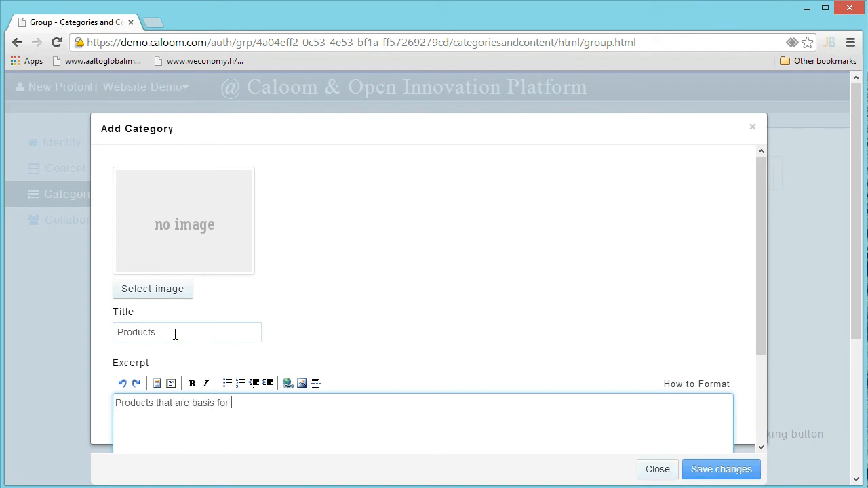
text( for solutuions)
Attach shattered-diamond.jpg as the Products category image and save it
click(158, 292)
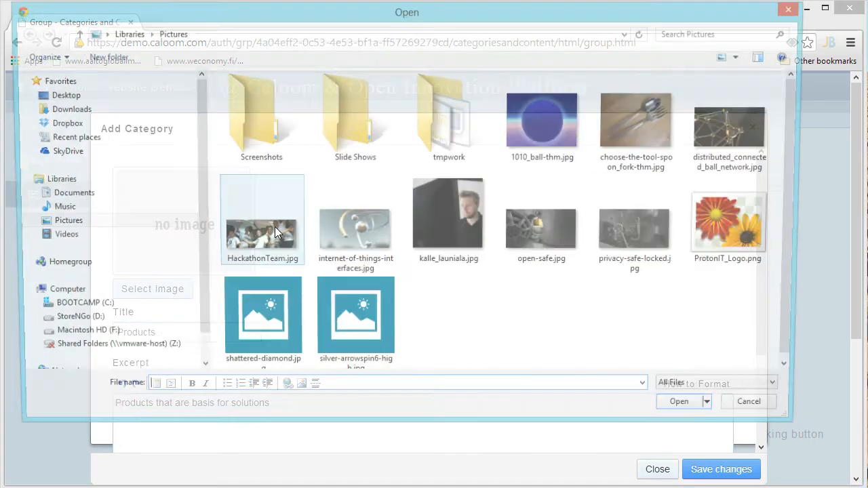
key(alt+Tab)
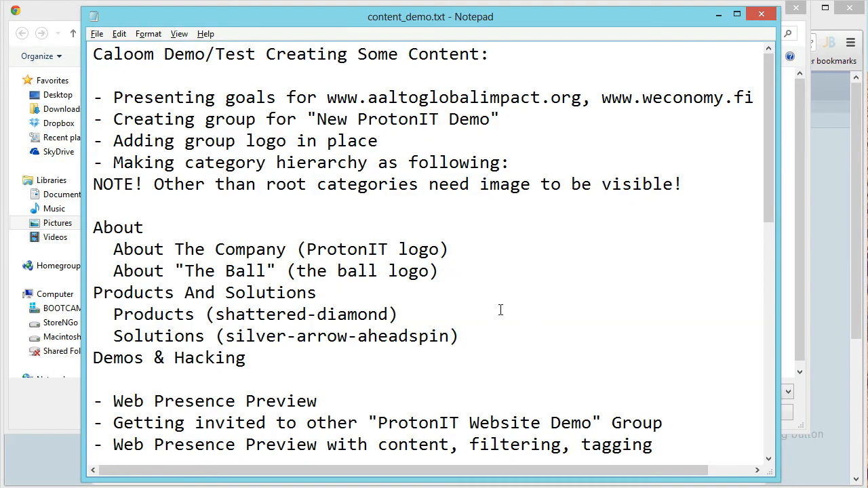
key(alt+Tab)
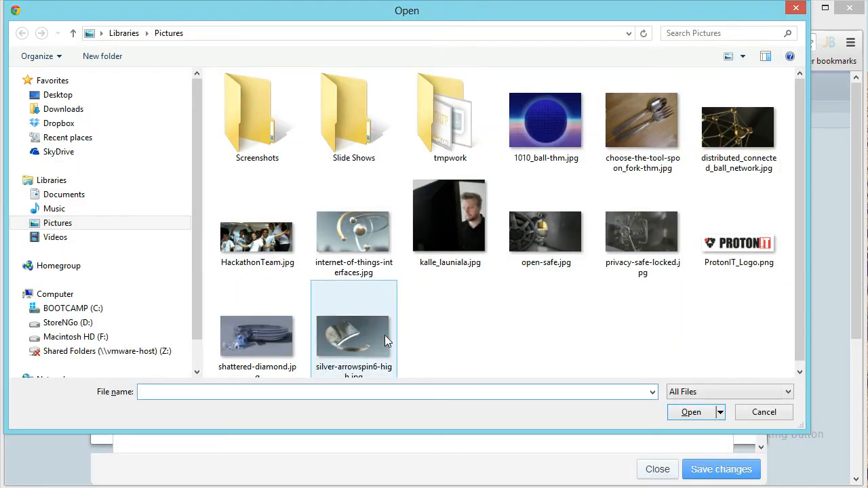
click(278, 332)
click(691, 411)
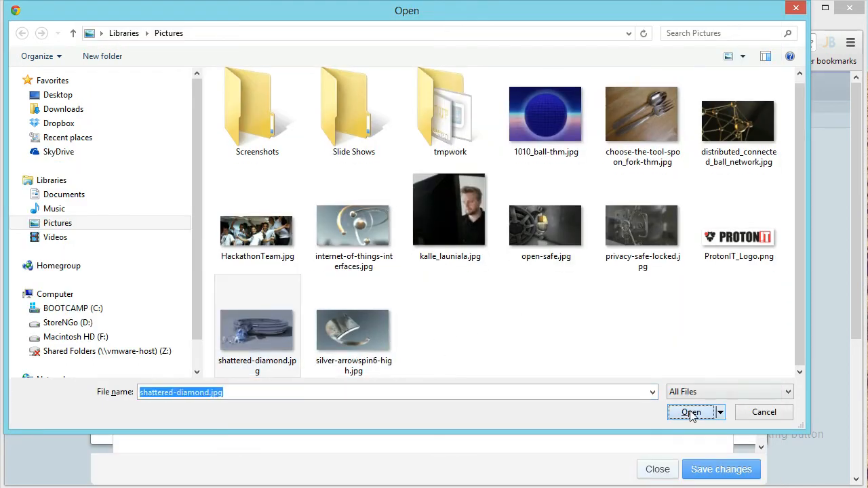
scroll(604, 235, down, 1)
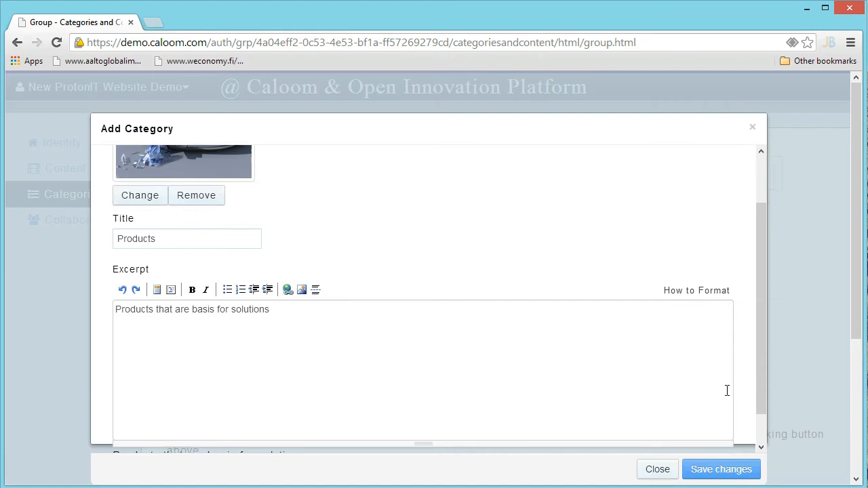
click(721, 470)
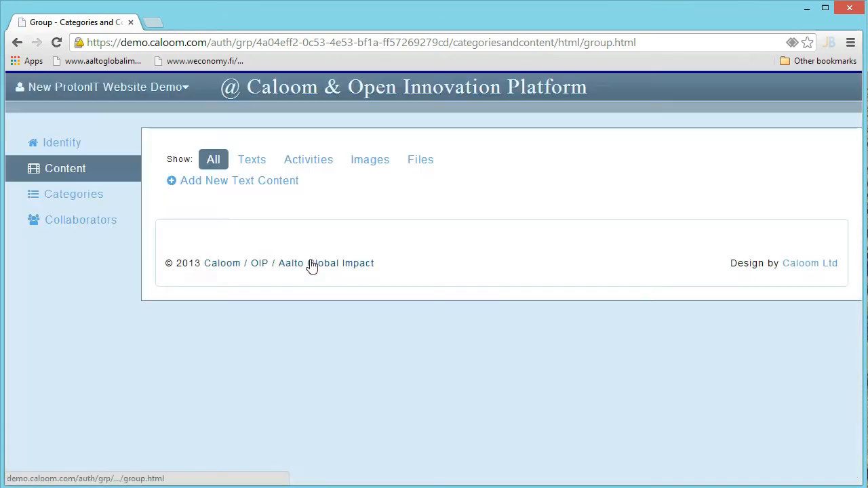
click(89, 197)
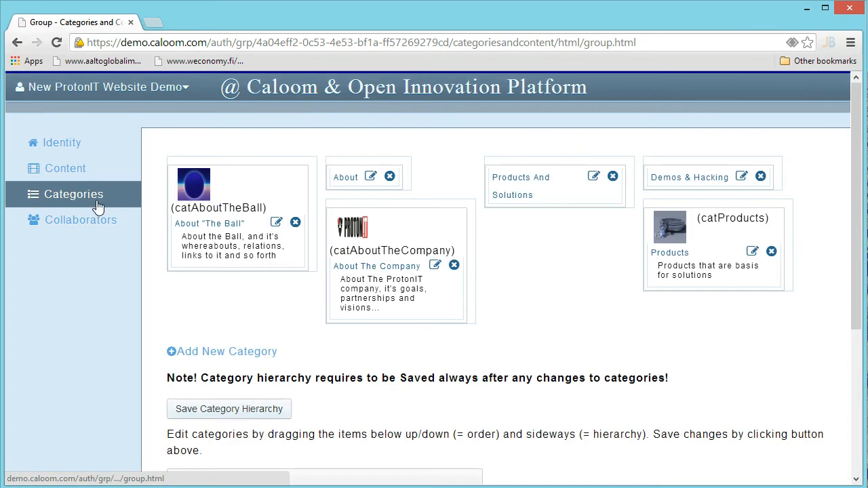
Start a Solutions category with the silver-arrowspin6-high.jpg image
click(242, 353)
click(199, 329)
text(Solutions)
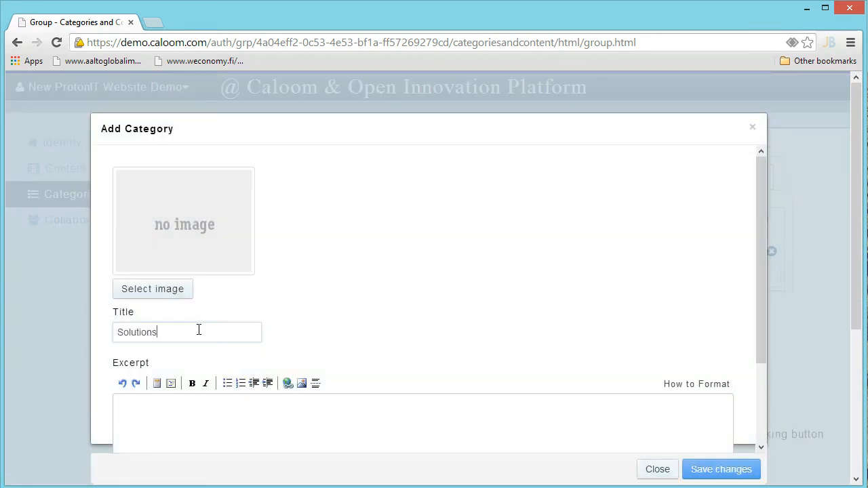
key(alt+Tab)
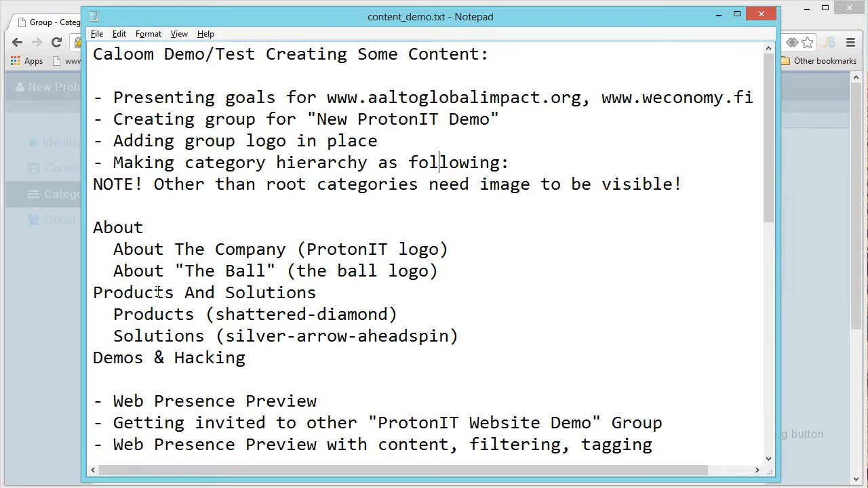
key(alt+Tab)
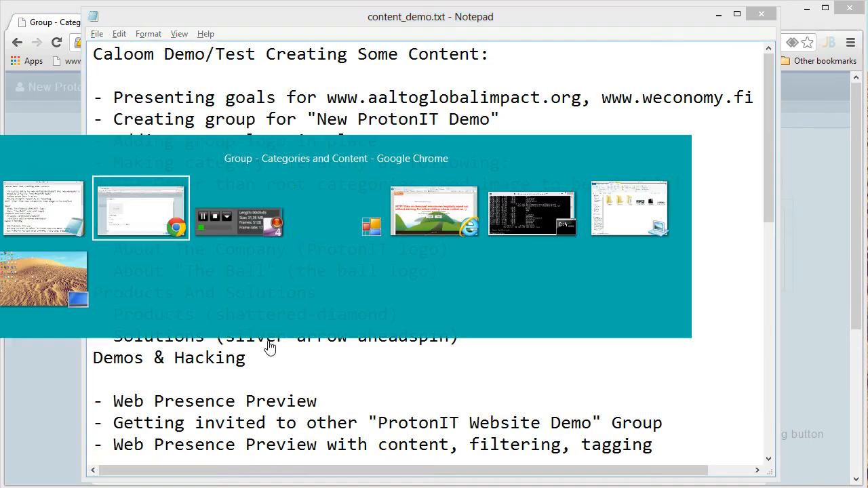
click(157, 290)
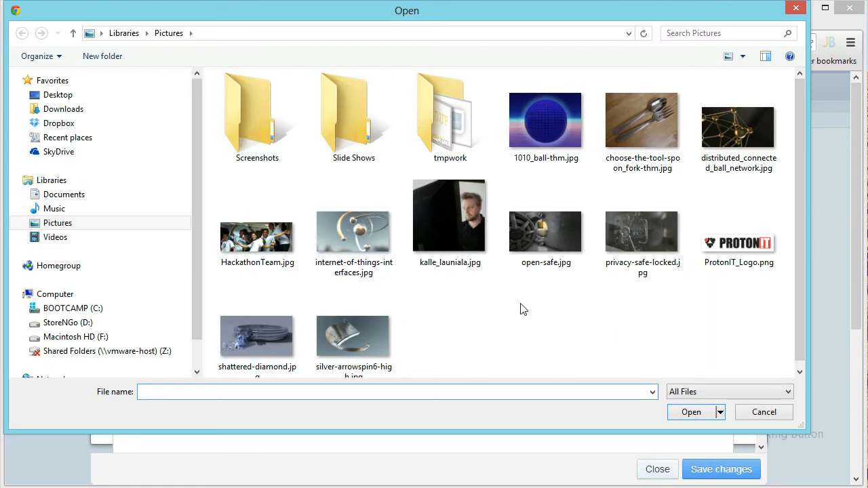
click(377, 330)
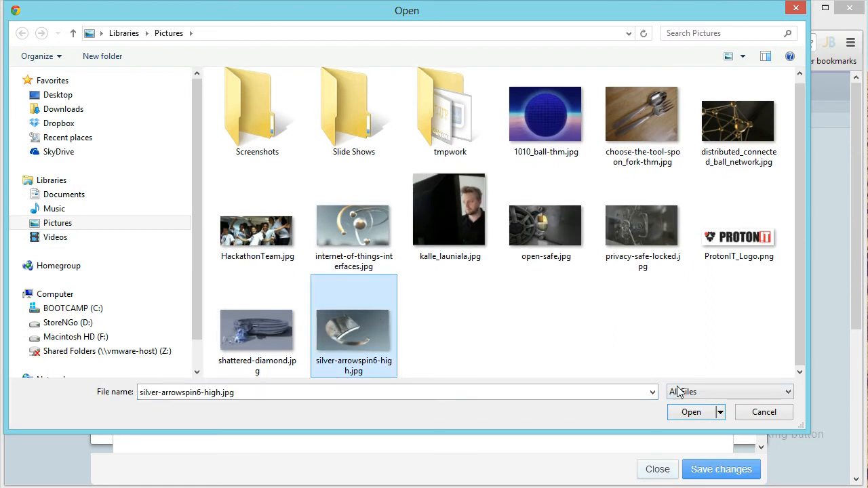
click(691, 411)
Add an excerpt about solutions for real customers/citizens based on the productized package, and save
click(232, 396)
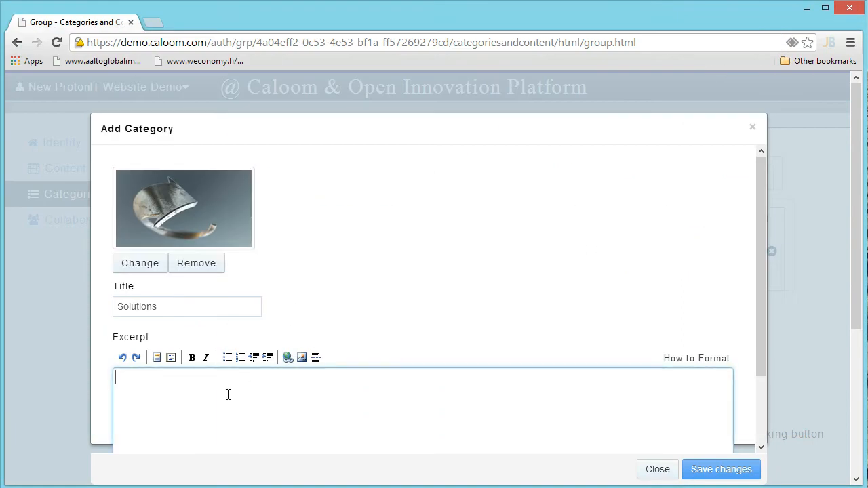
text(Solutions for real customers/c)
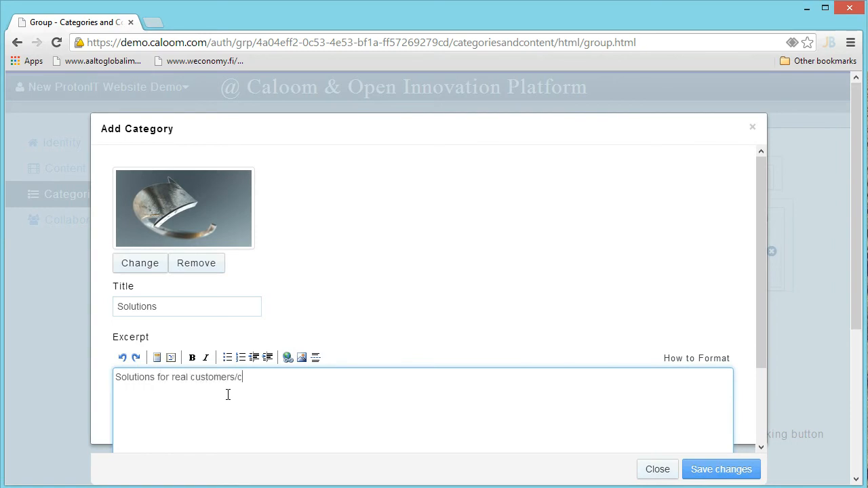
text(itizens/use)
text(ased on the produc)
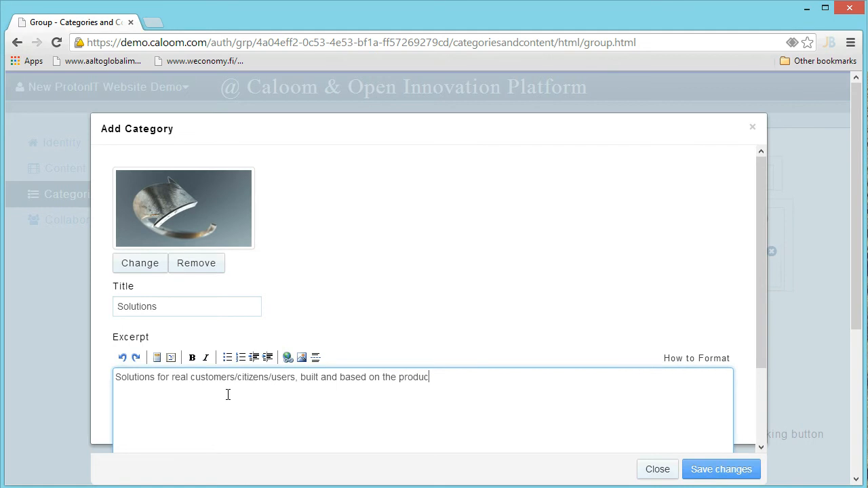
text(tized s)
text(ackages)
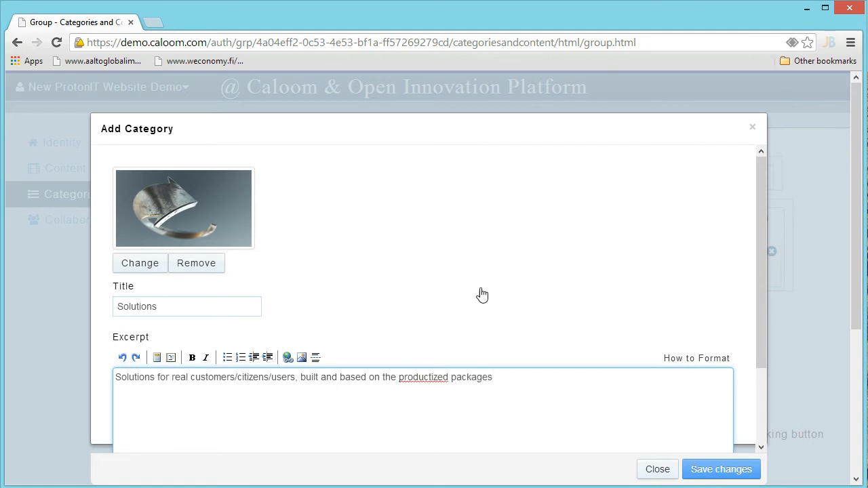
scroll(491, 294, down, 2)
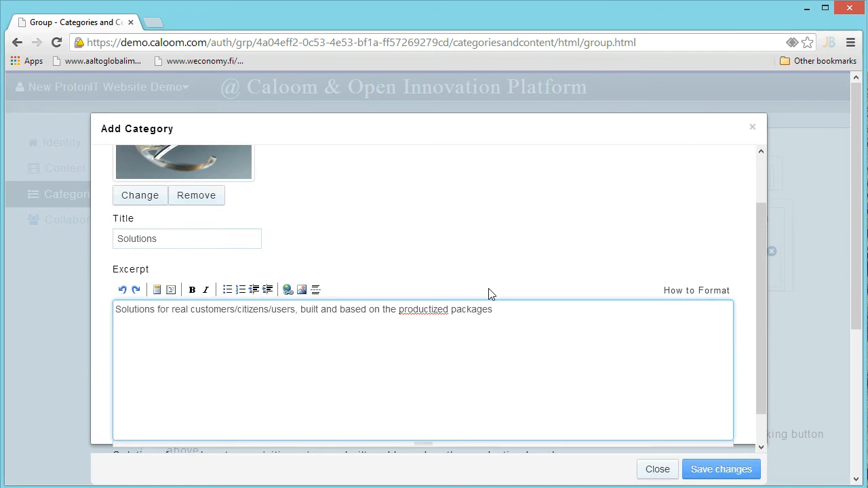
click(715, 469)
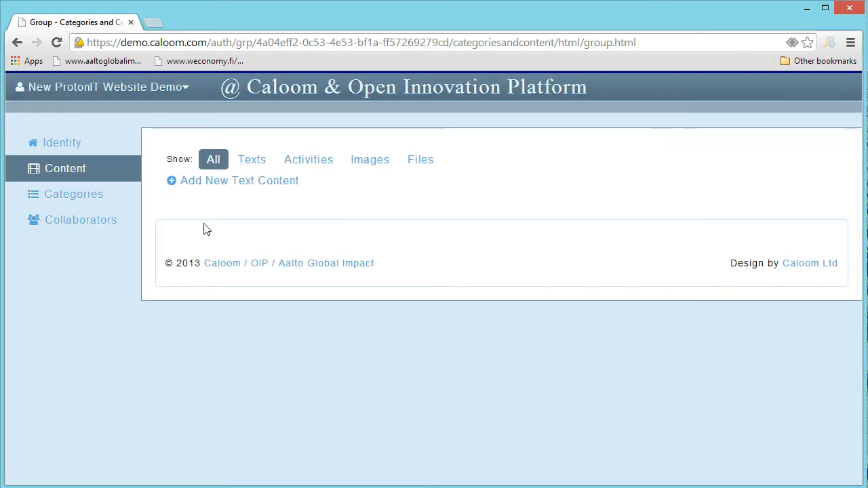
click(77, 206)
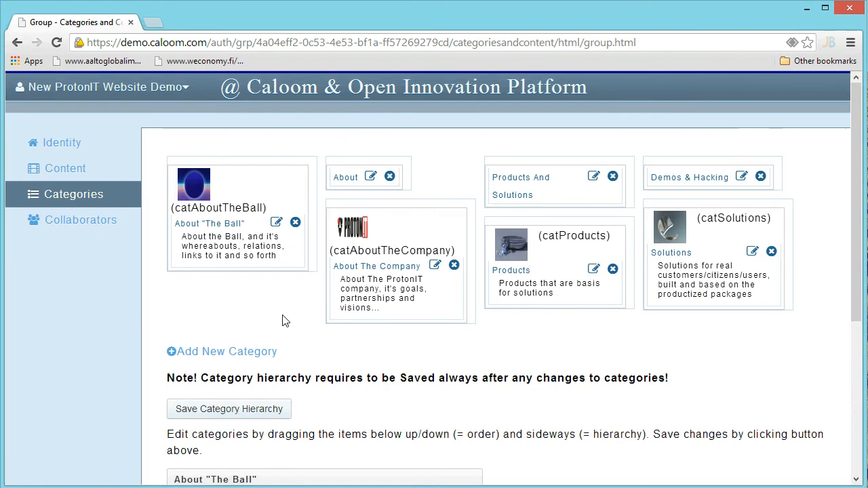
Move About to the top of the category list and nest About The Company beneath it
scroll(292, 316, down, 2)
scroll(601, 326, down, 1)
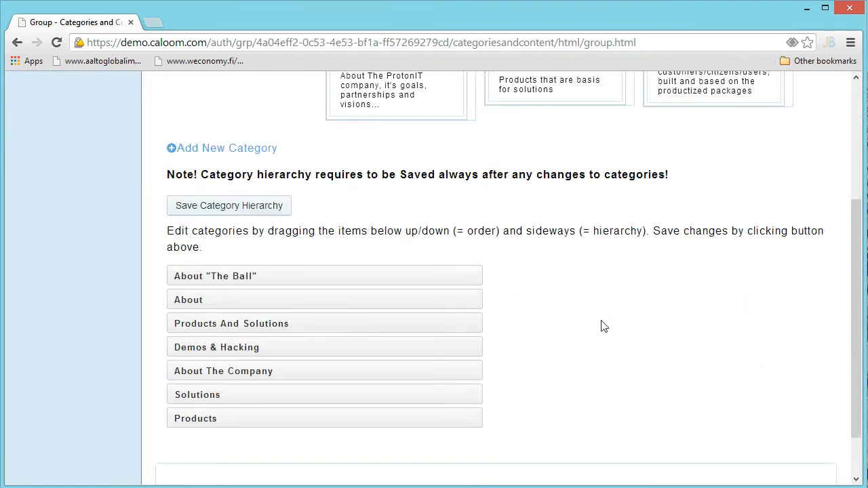
mouse_move(242, 304)
mouse_down()
mouse_move(245, 263)
mouse_move(250, 305)
mouse_move(299, 306)
mouse_up()
drag(266, 370, 314, 306)
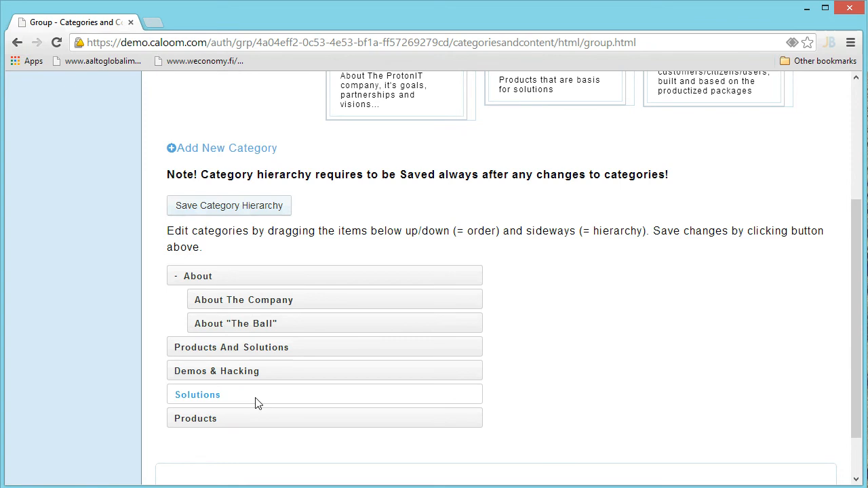
Nest Solutions and Products under Products And Solutions and save the category hierarchy
drag(260, 389, 334, 371)
drag(269, 418, 297, 368)
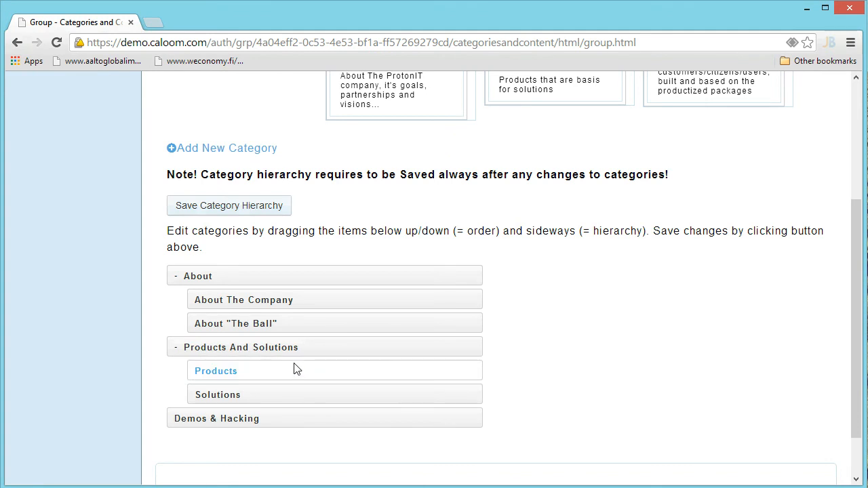
click(250, 215)
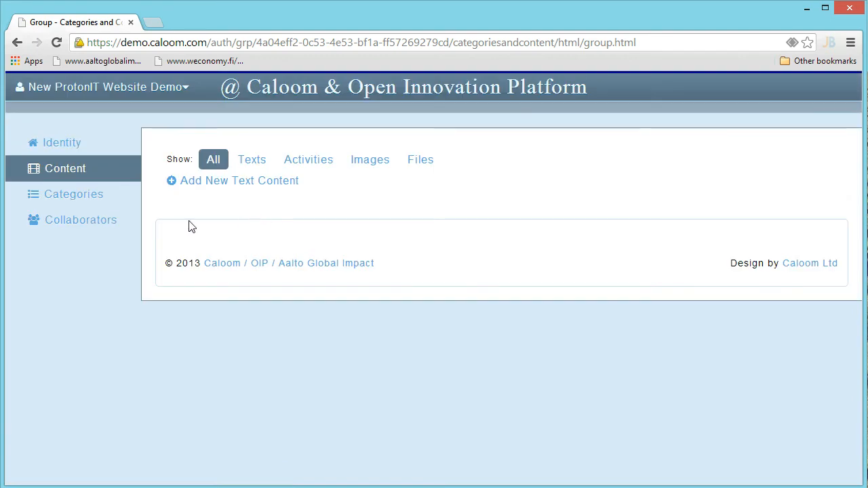
Back in the browser, open the New ProtonIT Website Demo group's web presence preview
key(alt+Tab)
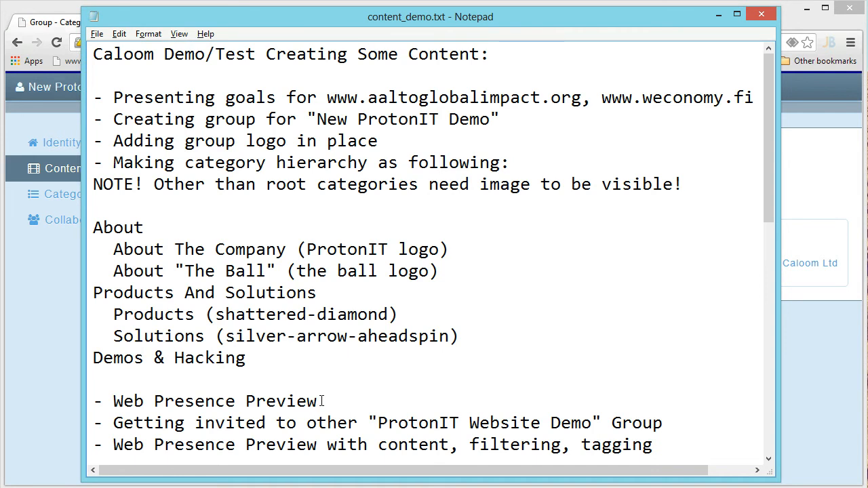
key(alt+Tab)
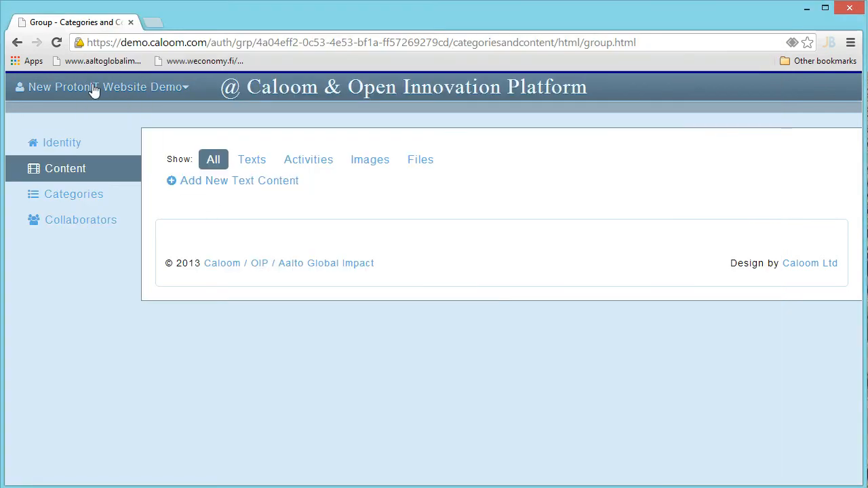
click(95, 88)
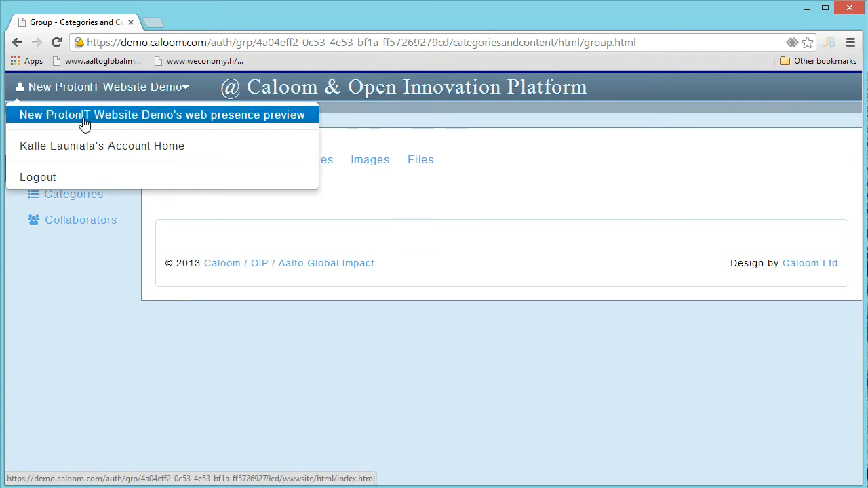
click(84, 121)
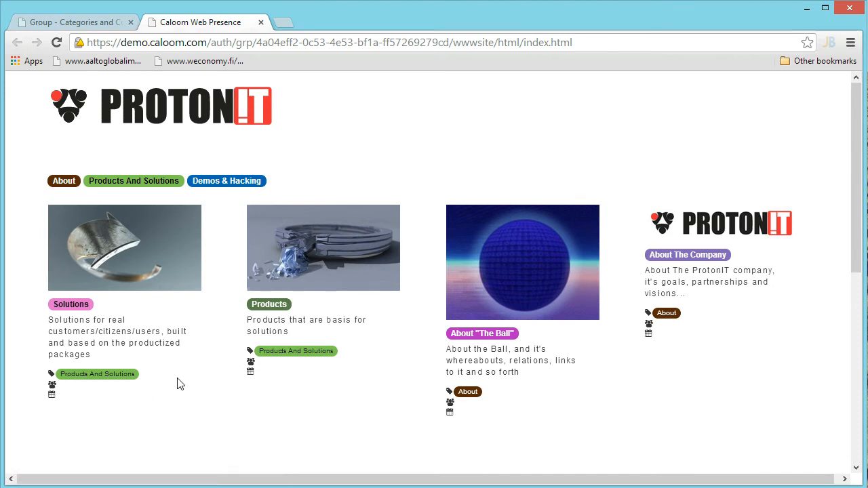
Filter the preview by About, Products And Solutions, Products, Solutions and About The Company, ending on About
click(65, 182)
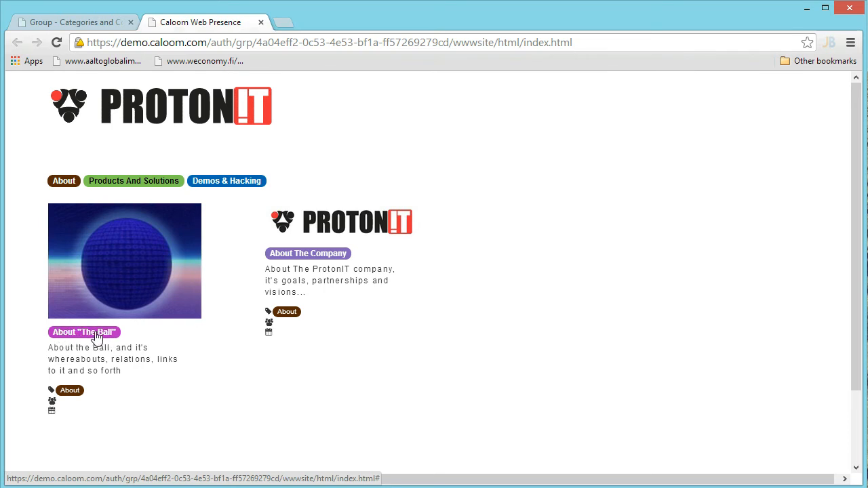
click(138, 188)
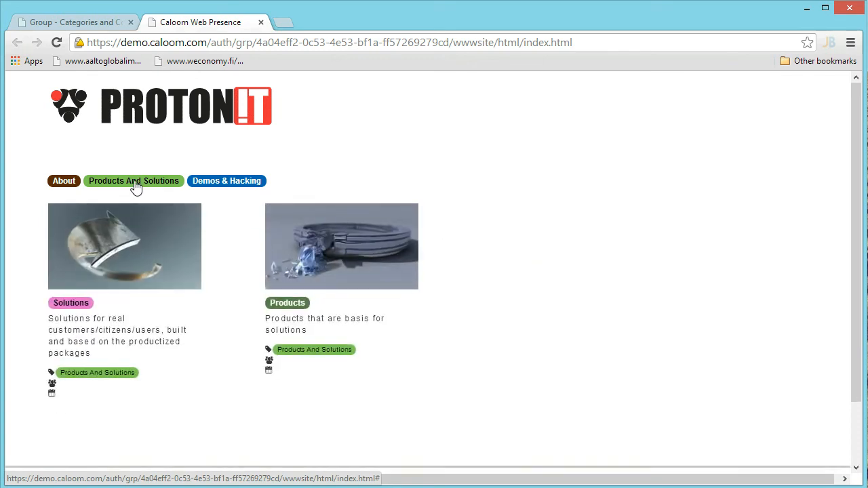
click(61, 188)
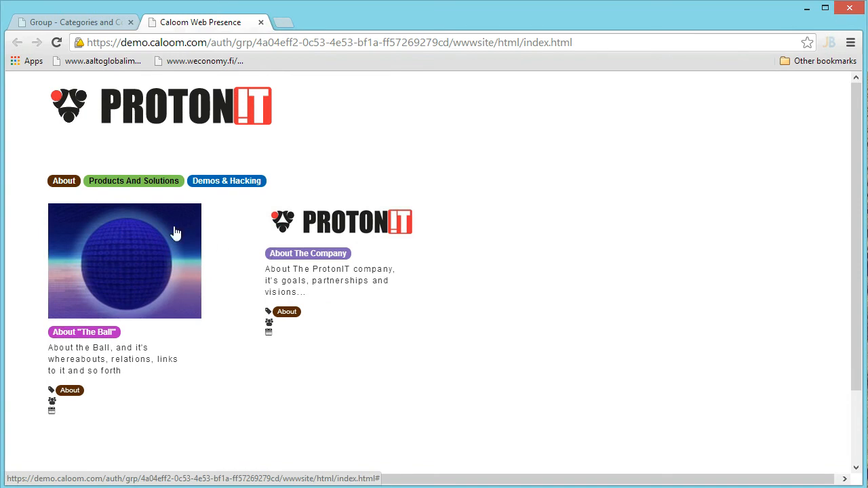
click(124, 184)
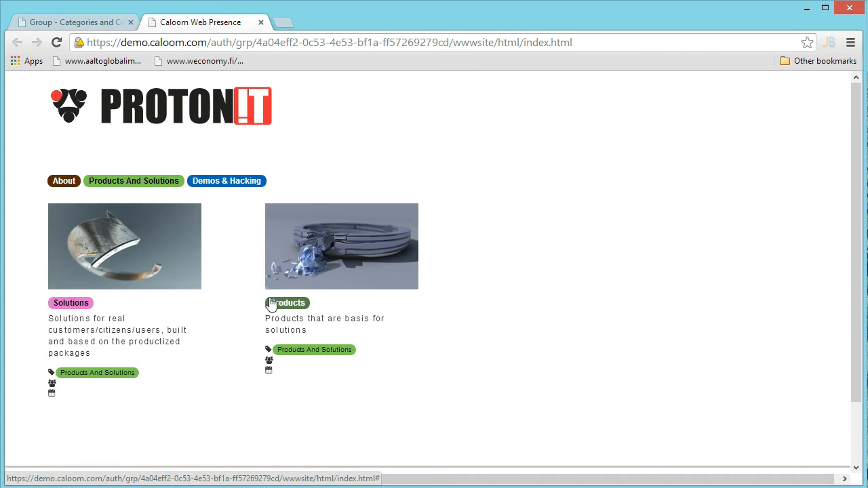
click(212, 187)
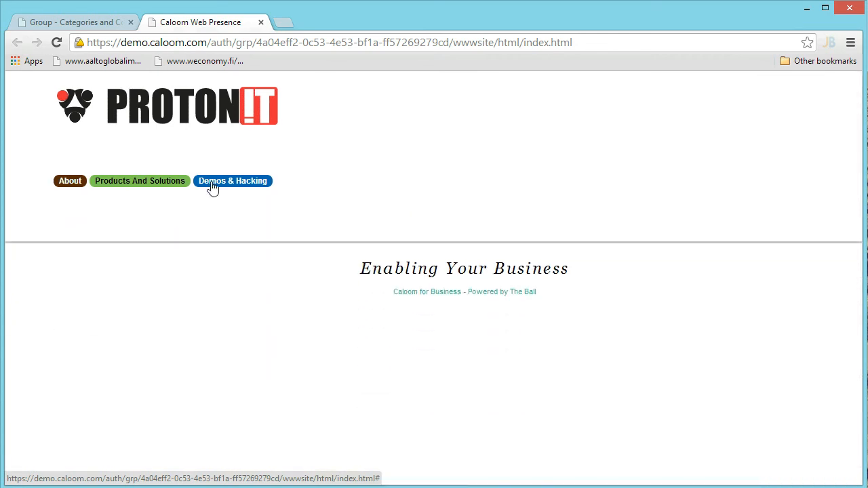
click(148, 188)
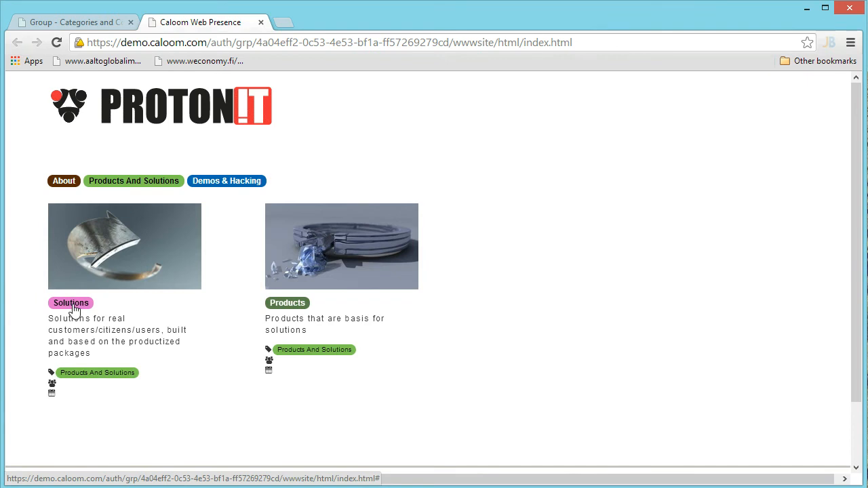
click(74, 308)
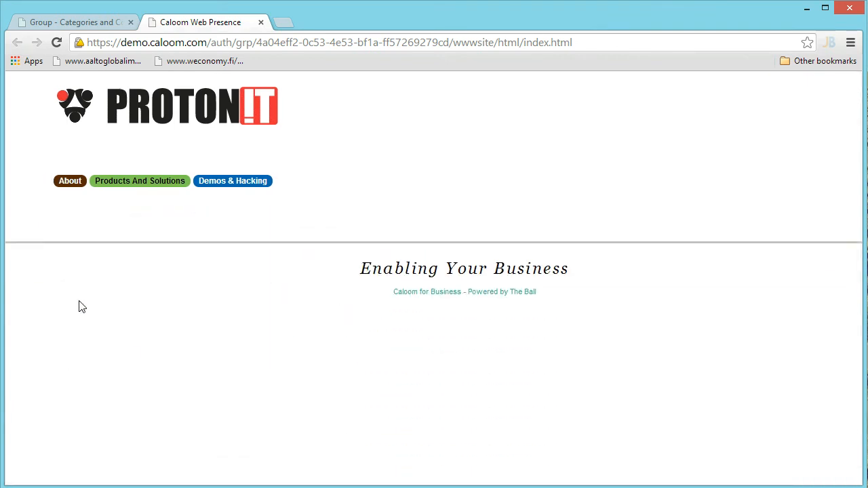
click(69, 183)
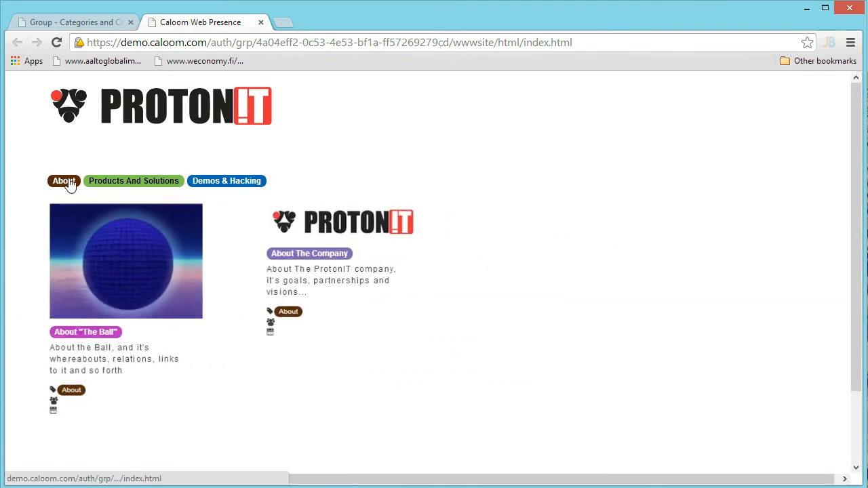
click(310, 255)
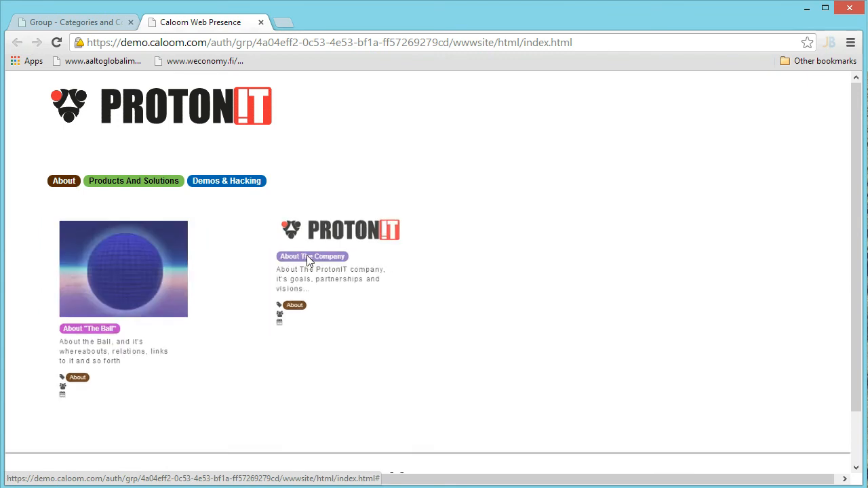
click(75, 183)
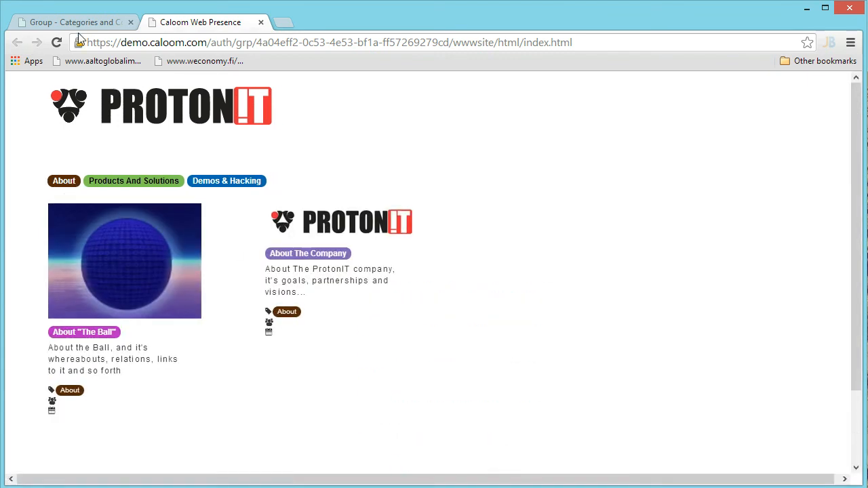
key(alt+Tab)
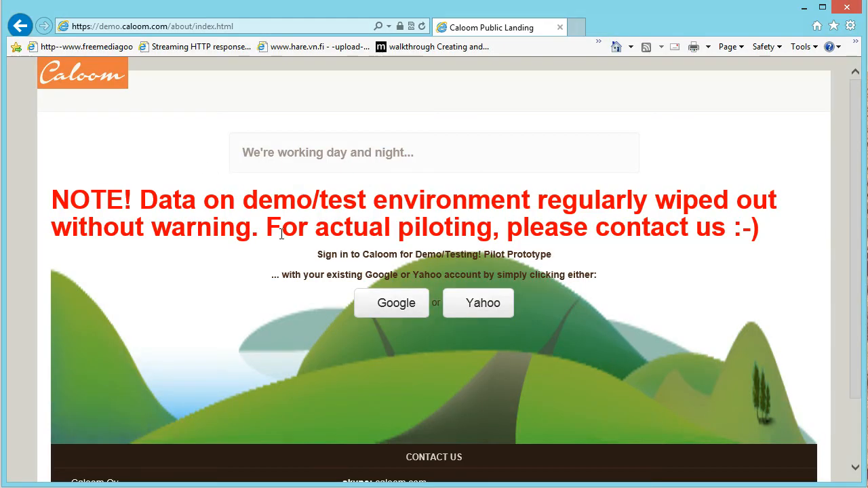
Sign in with the first Google account and open the ProtonIT Website Demo group
click(396, 305)
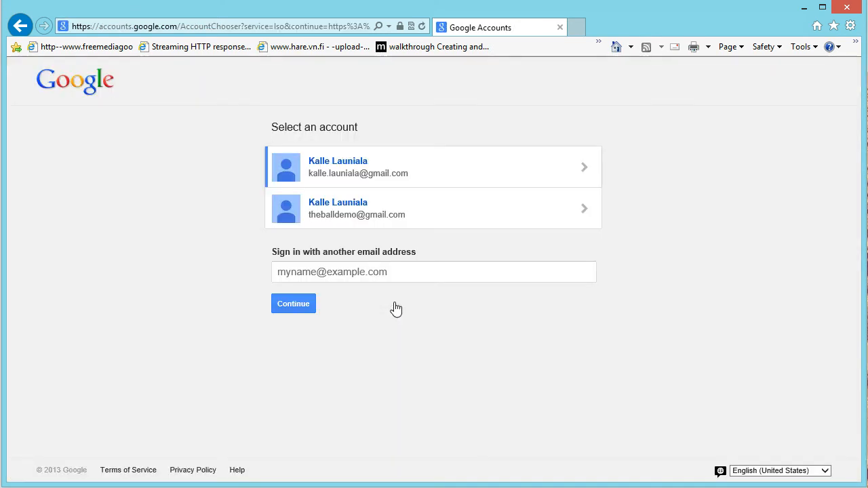
click(405, 166)
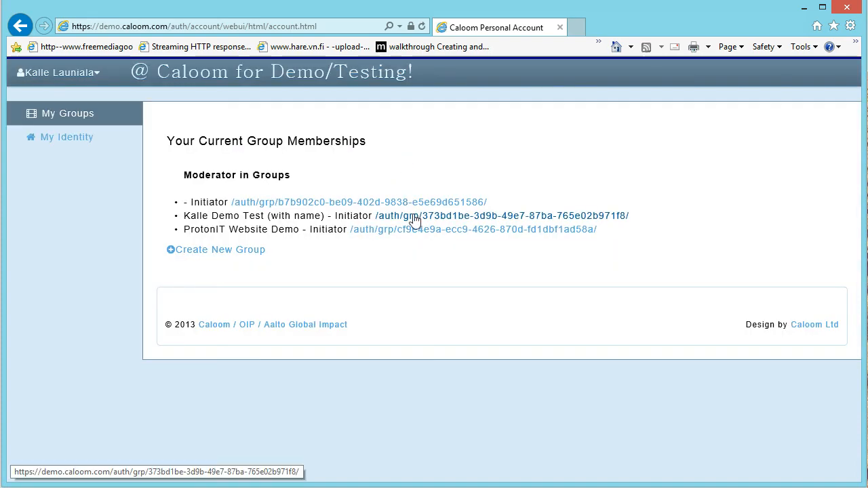
click(419, 234)
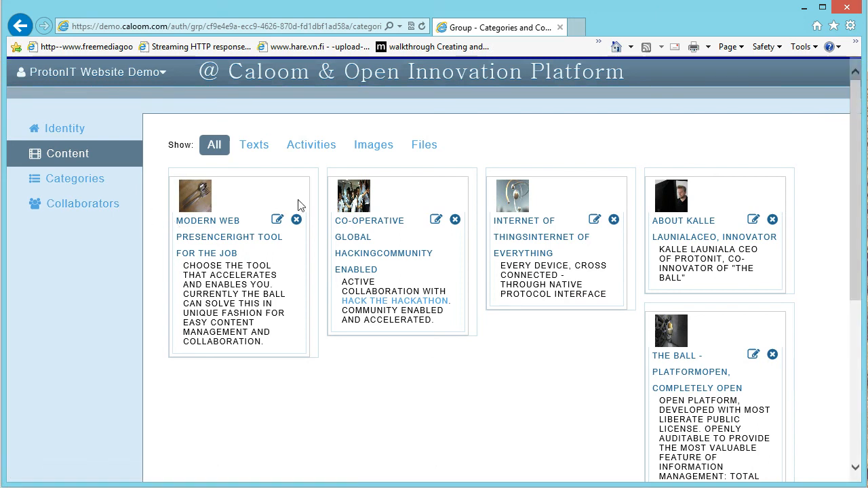
Review the group's category cards and nested category hierarchy list
click(93, 182)
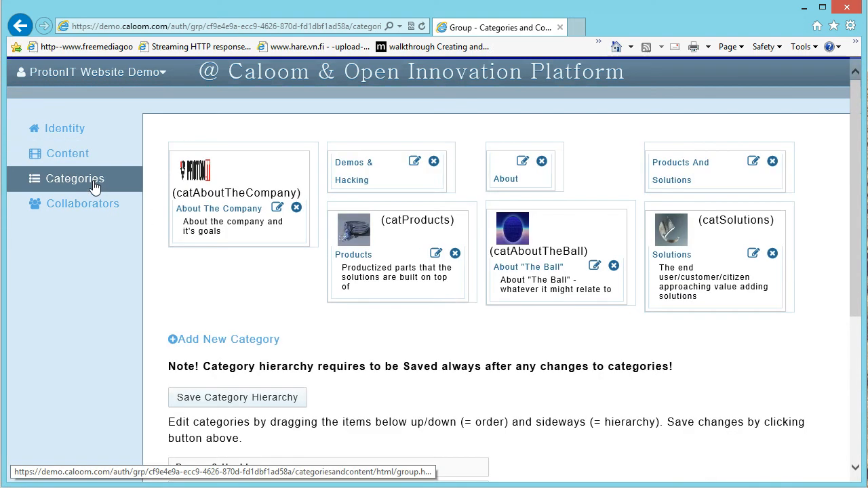
scroll(236, 290, down, 5)
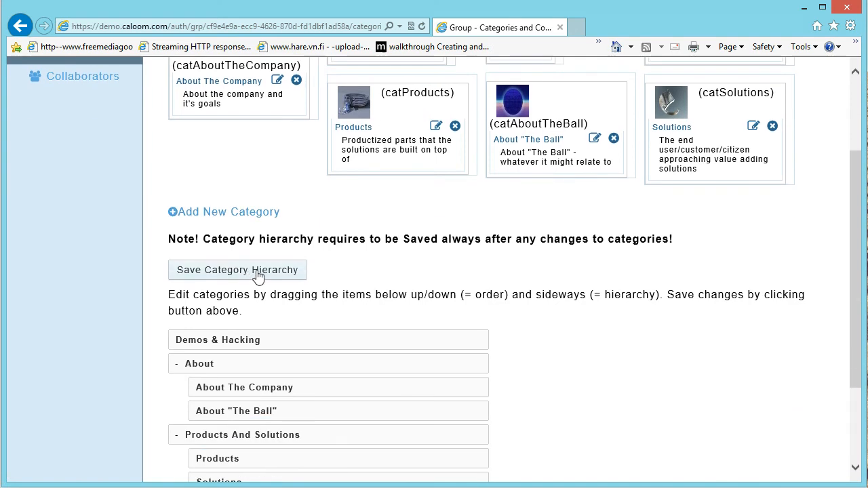
scroll(552, 287, down, 1)
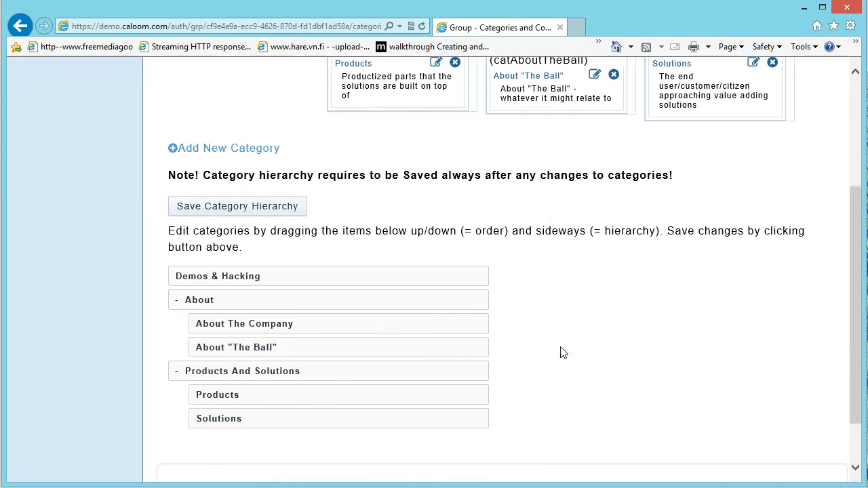
scroll(560, 353, up, 6)
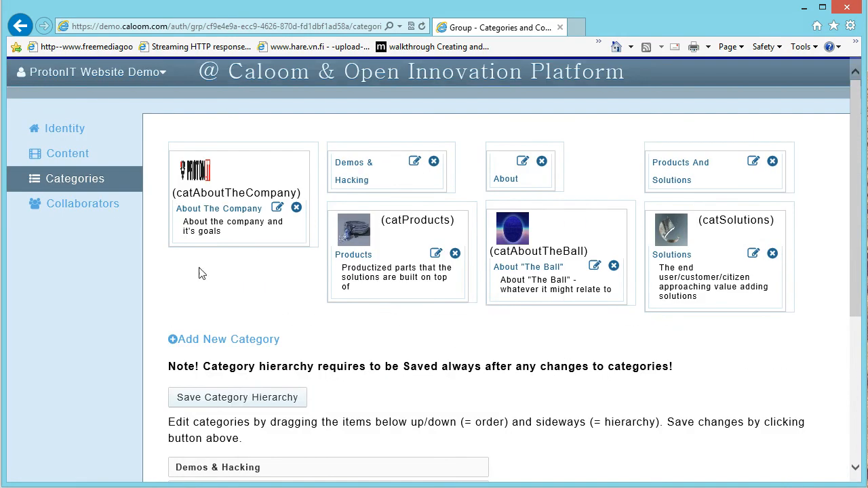
click(82, 71)
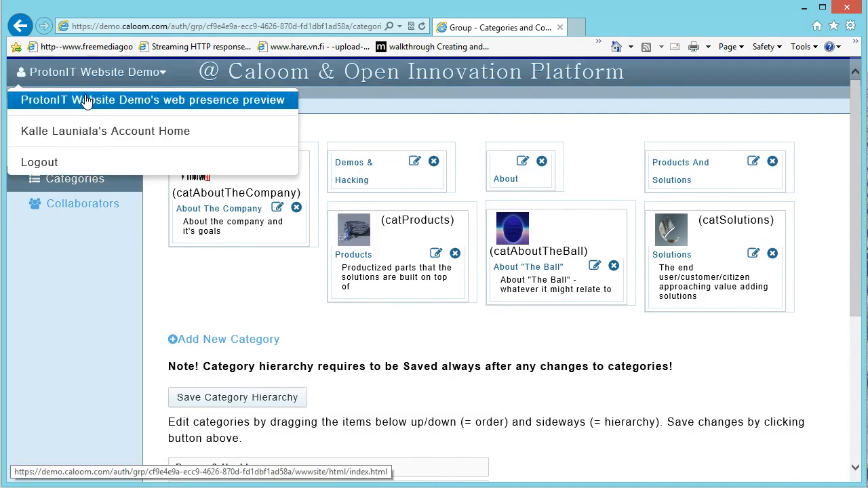
Preview the group's web presence and filter it to About, then Products And Solutions
click(85, 101)
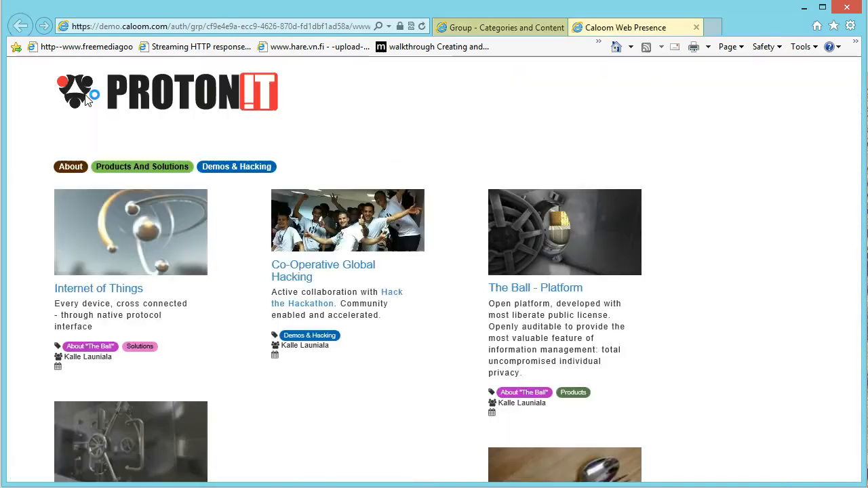
scroll(219, 260, down, 1)
scroll(219, 258, down, 1)
scroll(219, 257, up, 2)
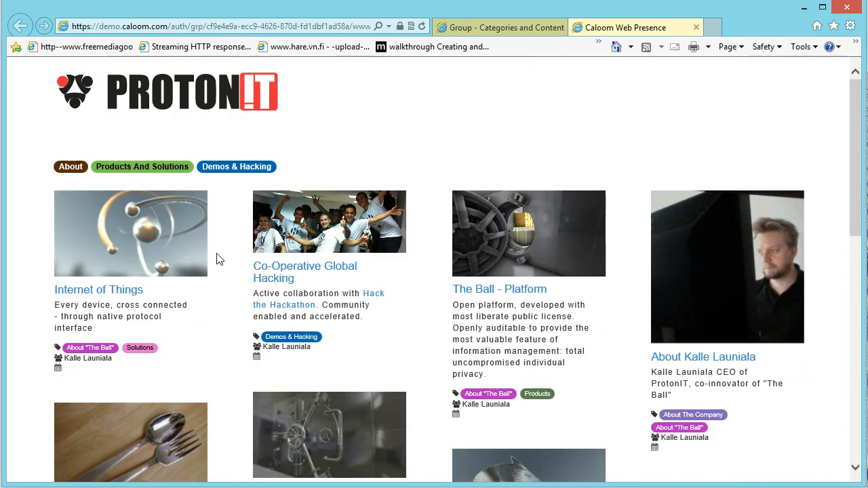
click(70, 168)
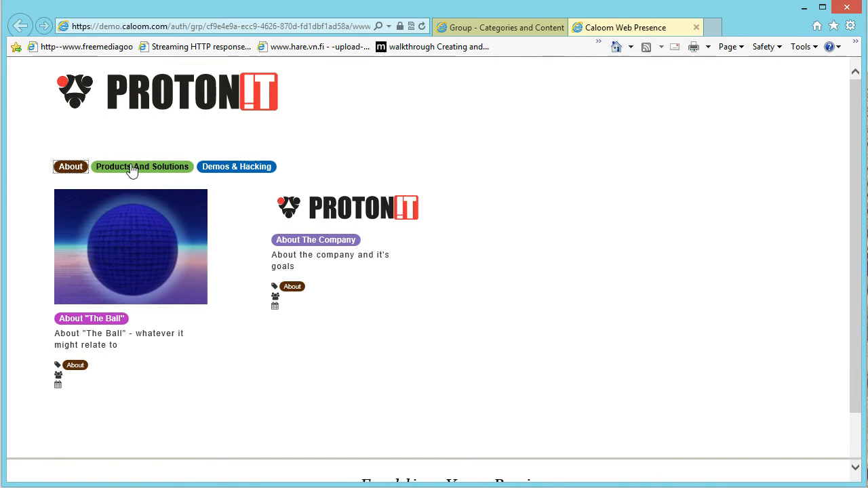
click(133, 169)
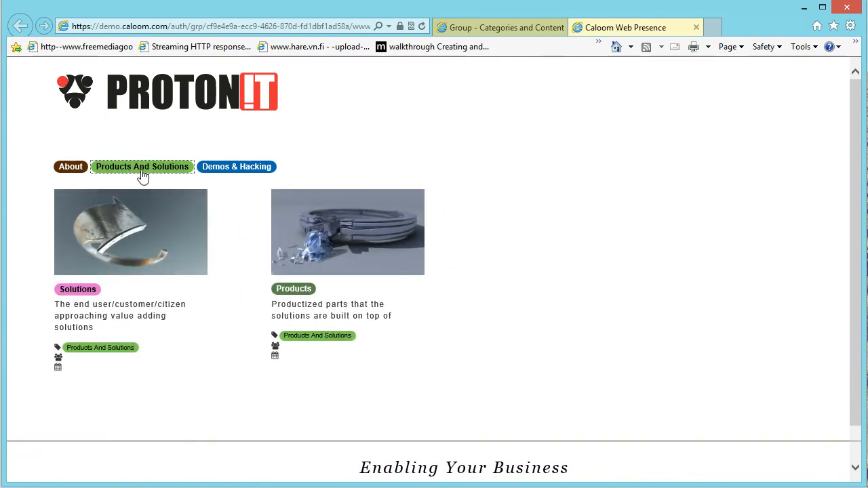
Filter to Solutions and About "The Ball", then show the group's collaborators in the admin tab
click(78, 291)
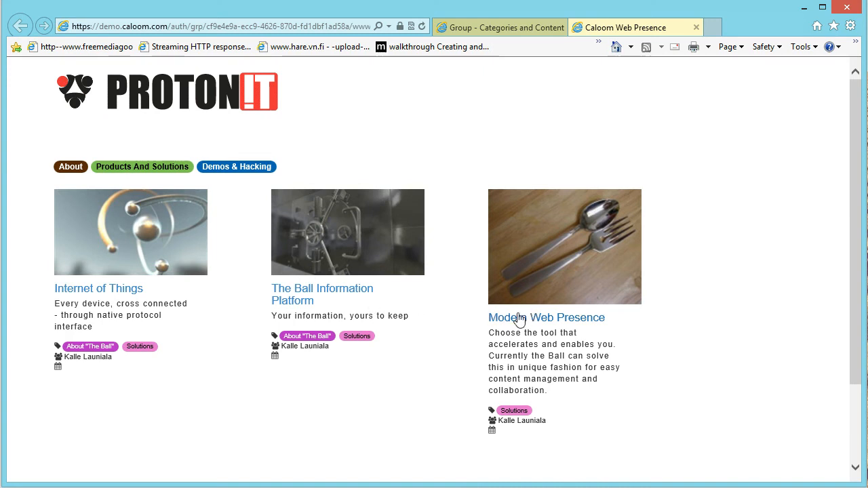
click(309, 337)
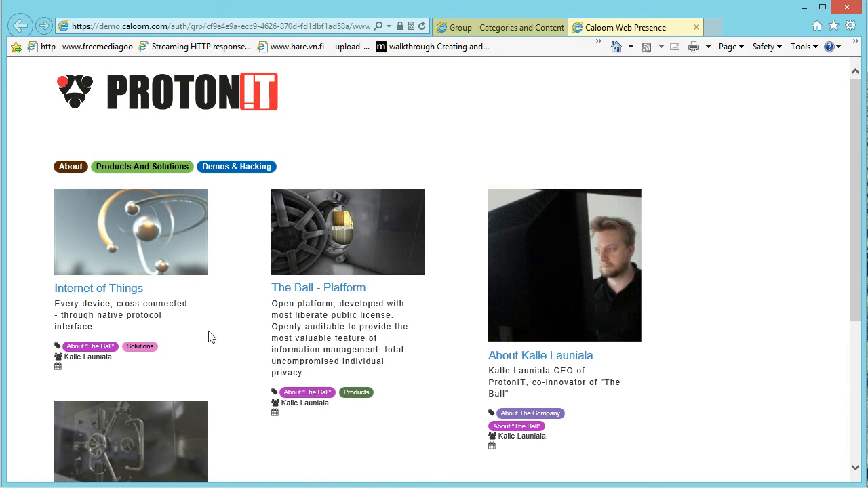
click(512, 27)
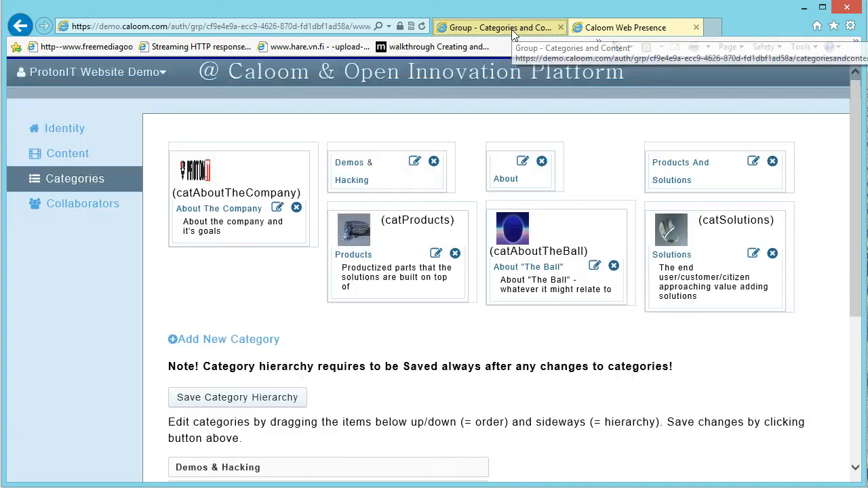
click(58, 211)
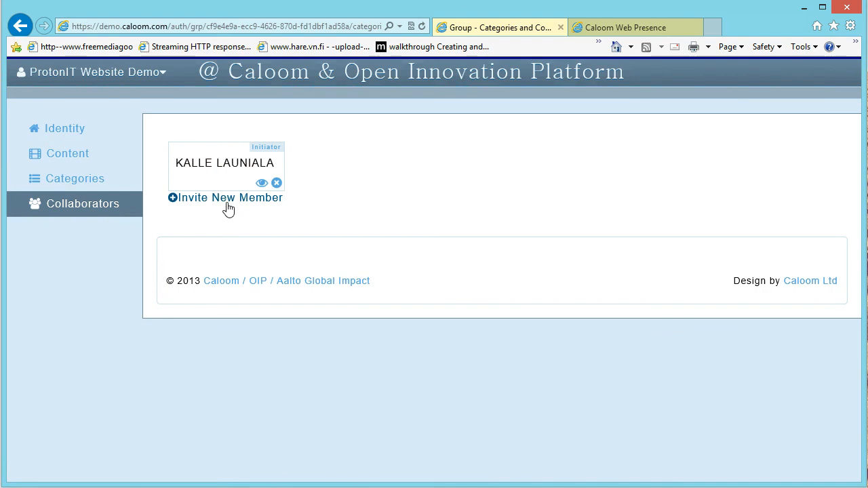
Invite a new member by entering their e-mail address and sending the invitation e-mail
click(193, 202)
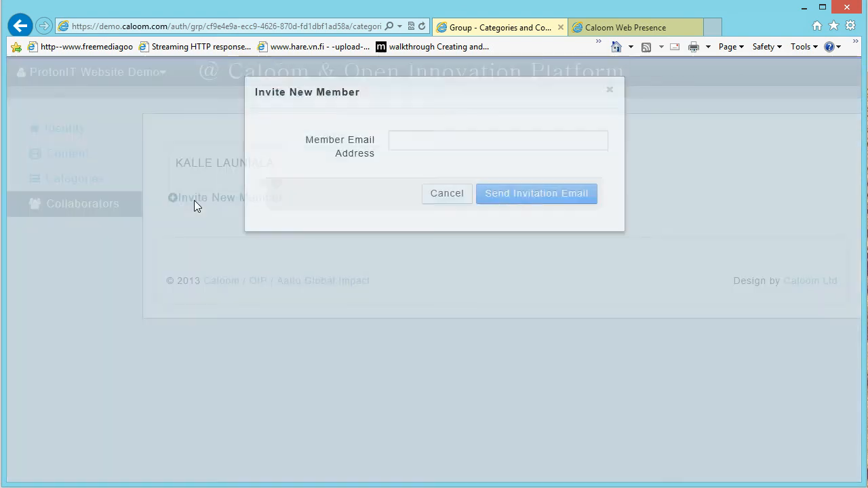
click(420, 163)
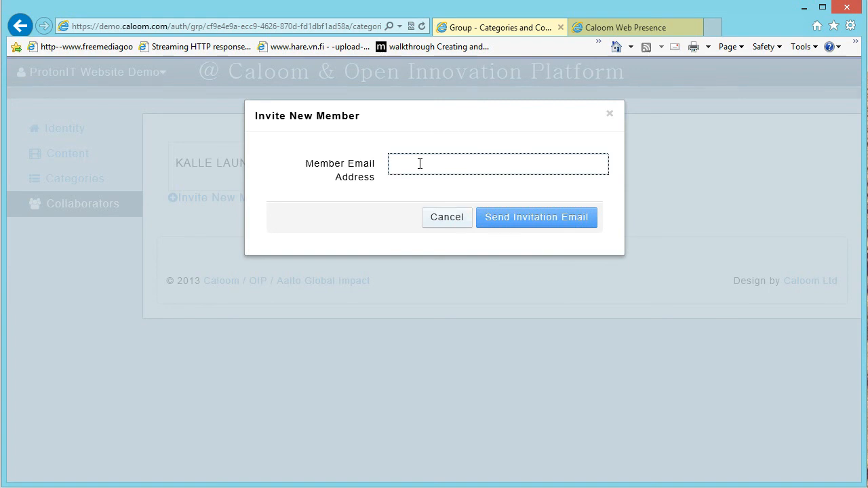
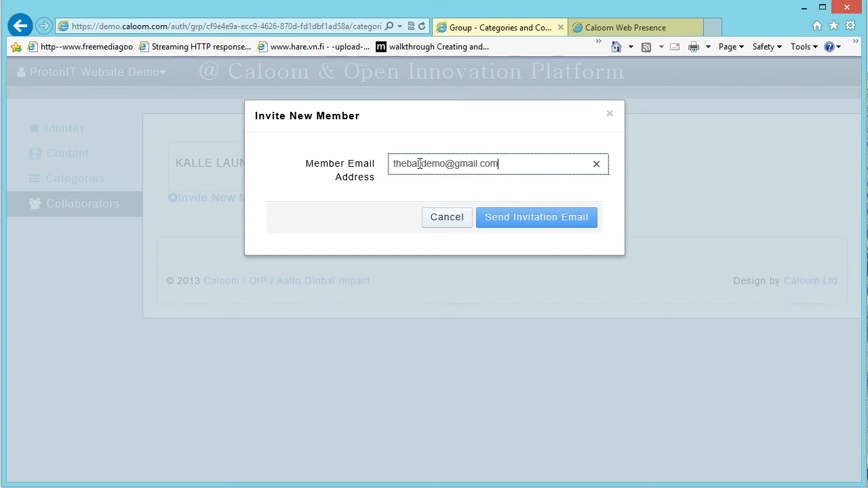
click(534, 222)
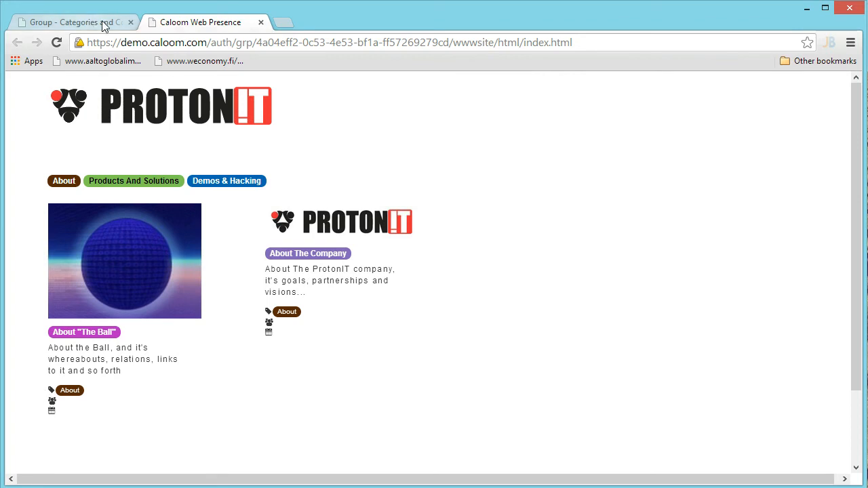
Load Gmail in a new tab and accept the ProtonIT Website Demo invitation through its link
click(282, 23)
text(www.gmail.com)
key(Return)
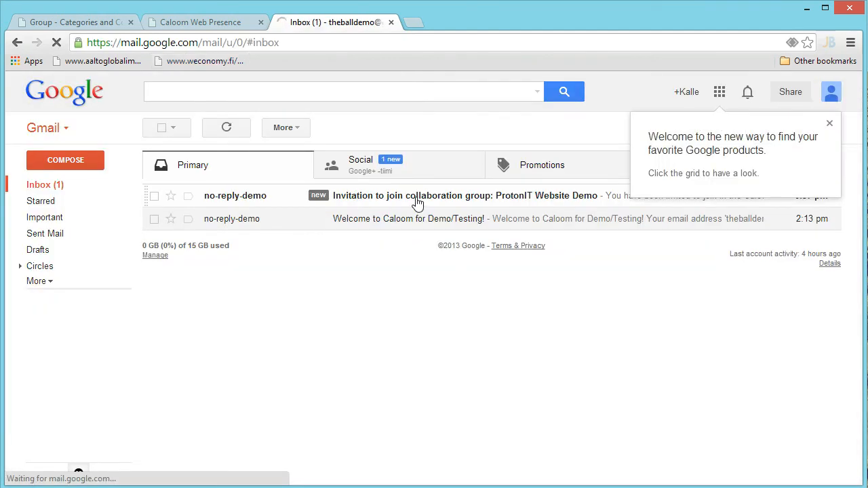
click(417, 201)
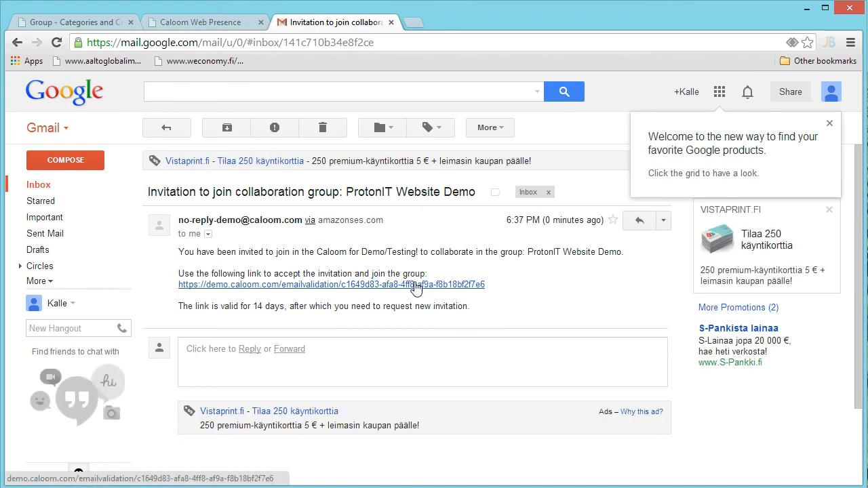
click(416, 284)
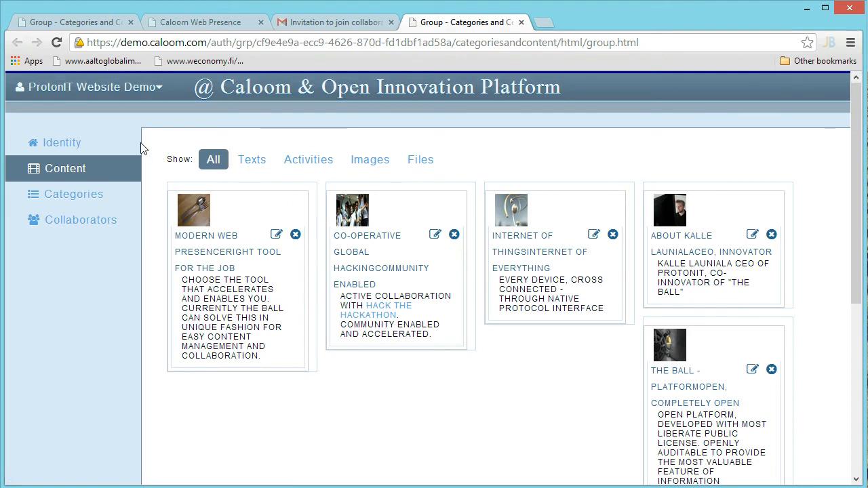
Check the group's identity, collaborators and categories pages, then go to Account Home
click(69, 151)
click(76, 228)
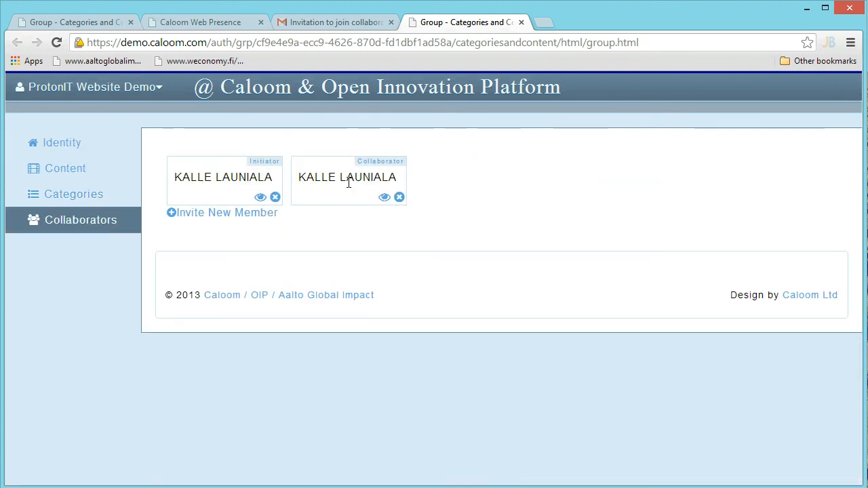
click(59, 146)
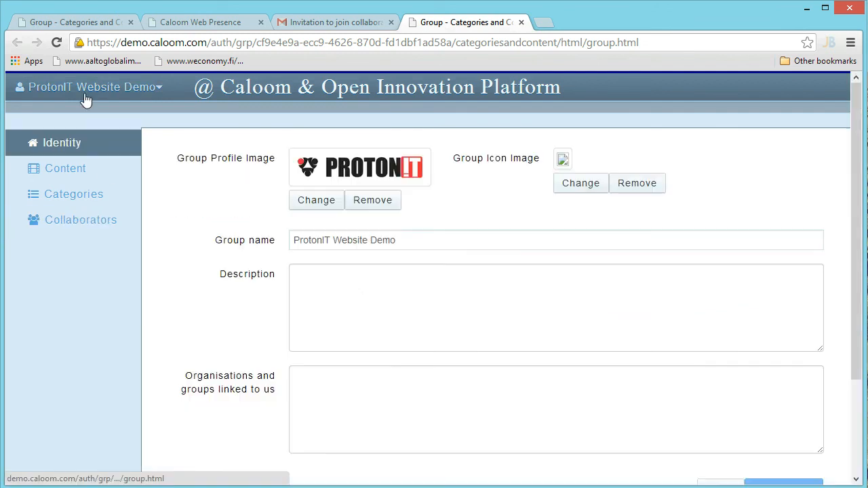
click(73, 201)
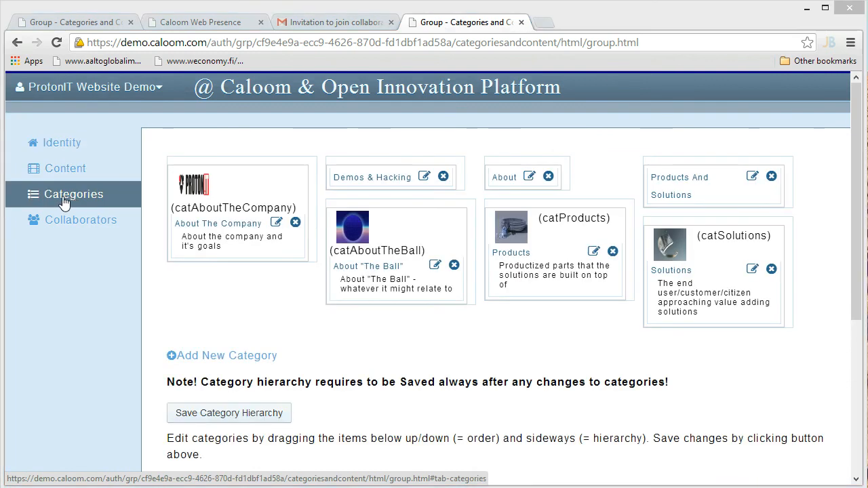
click(78, 93)
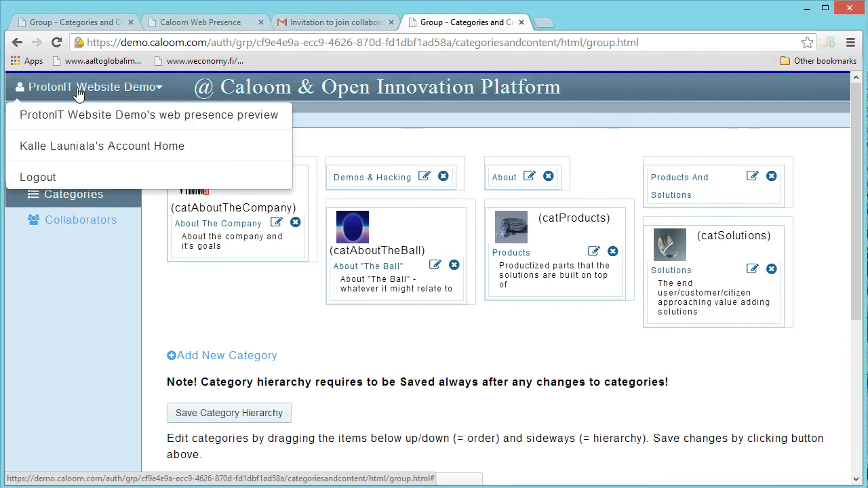
click(80, 148)
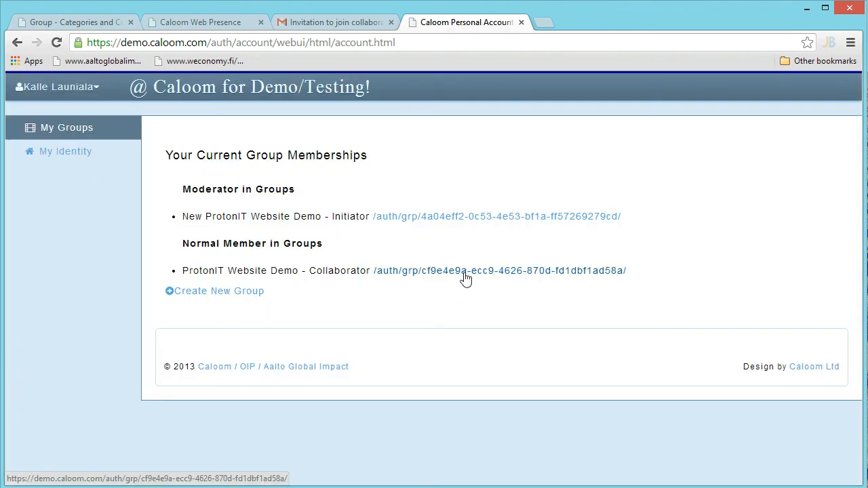
Reopen the New ProtonIT Website Demo group from the Moderator list and show its empty content list
click(450, 218)
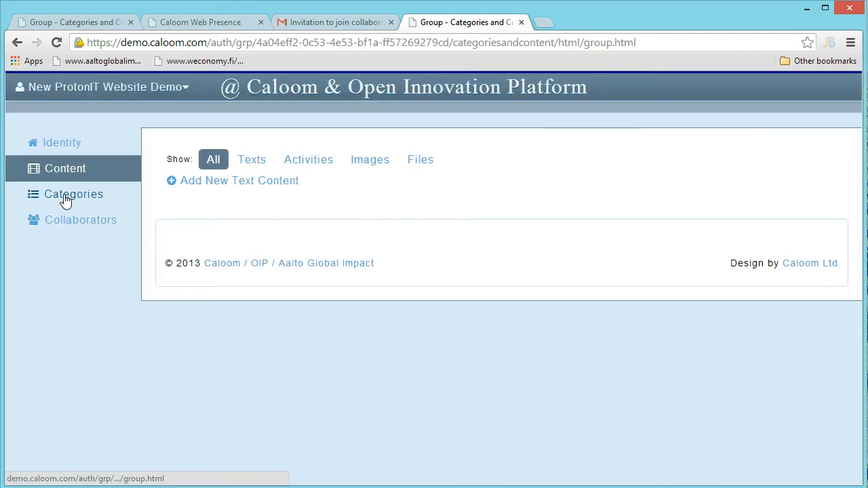
click(65, 200)
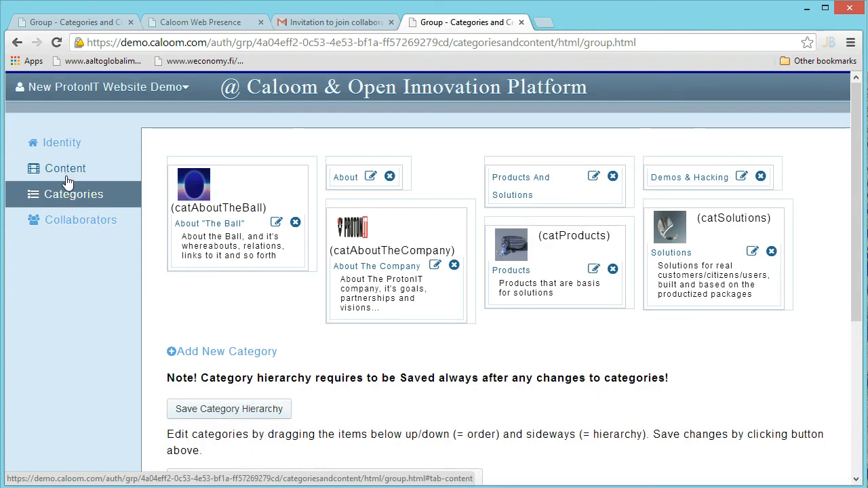
click(66, 178)
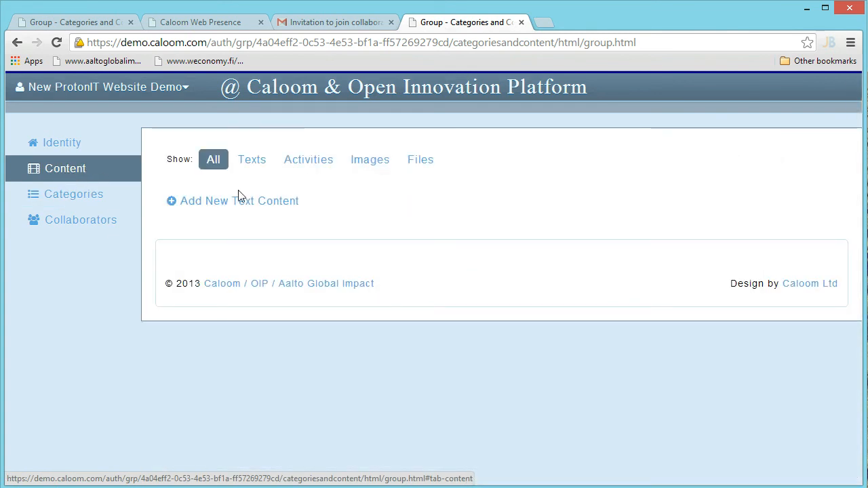
Start a new text content item and load the portrait photo into it
click(255, 203)
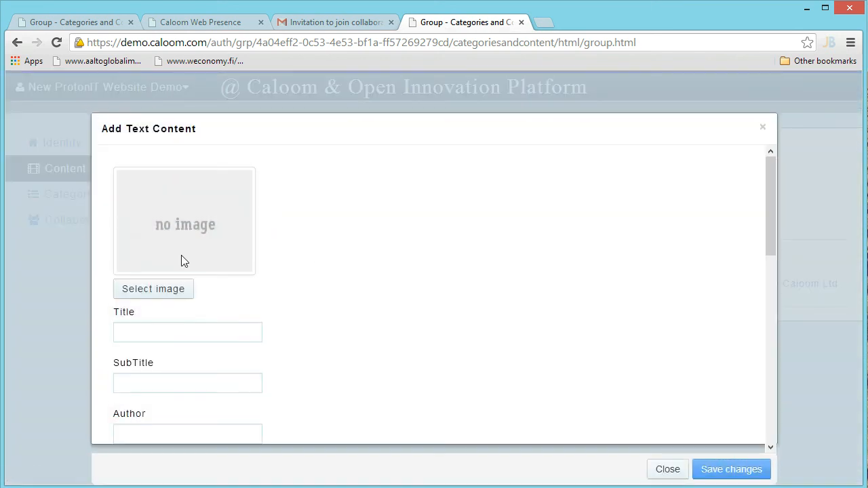
click(166, 300)
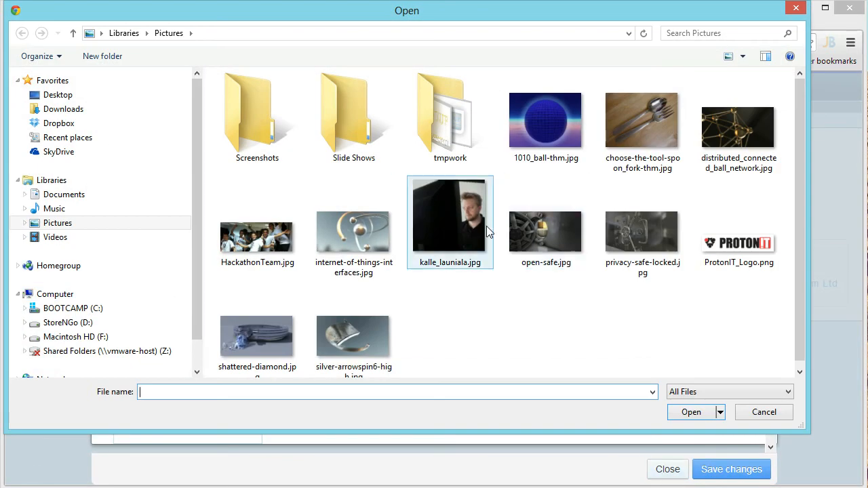
click(465, 224)
click(691, 411)
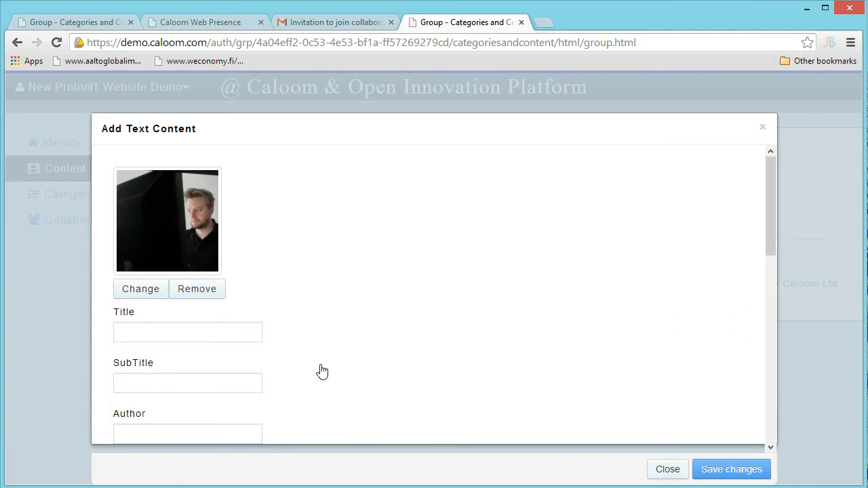
Enter the CEO's name as title and author, subtitle 'CEO, Innovator', excerpt 'CEO of ProtonIT, co-innovator of The Ball'
click(149, 328)
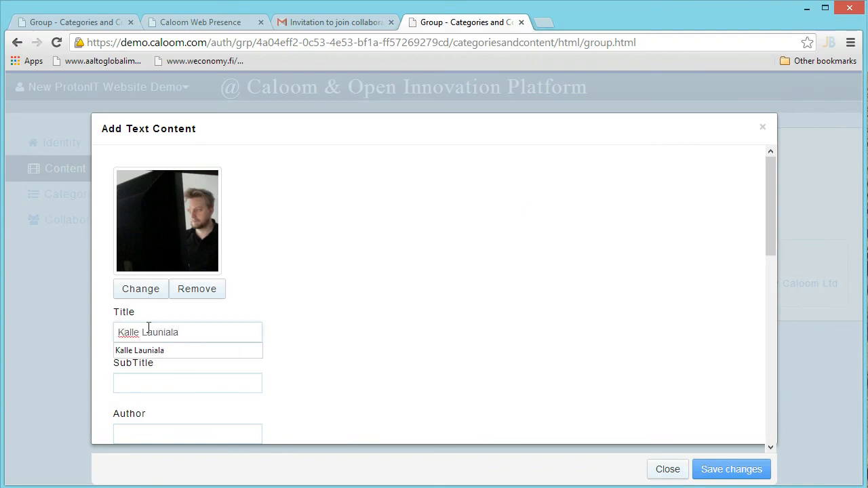
key(Tab)
text(CEO)
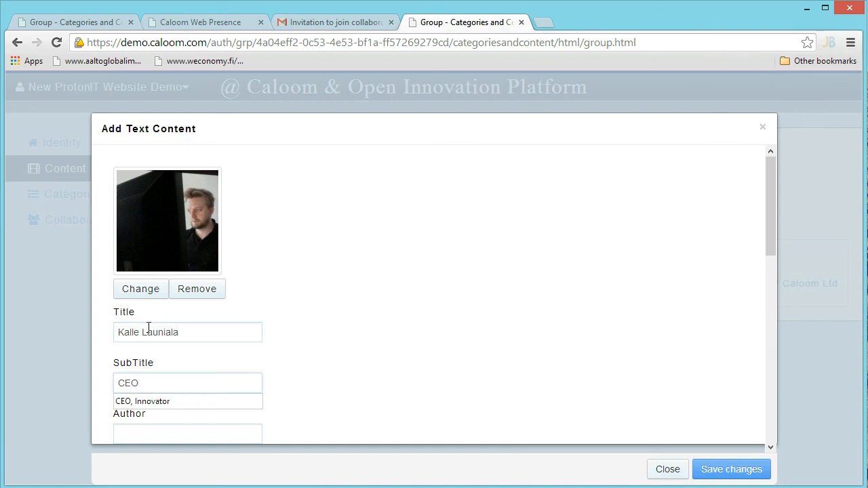
text(, I)
key(Down)
key(Tab)
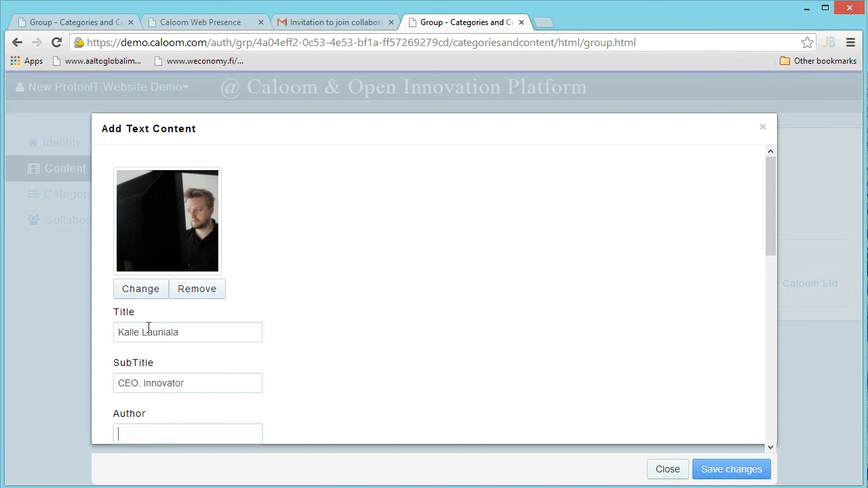
scroll(197, 339, down, 2)
text(Kall)
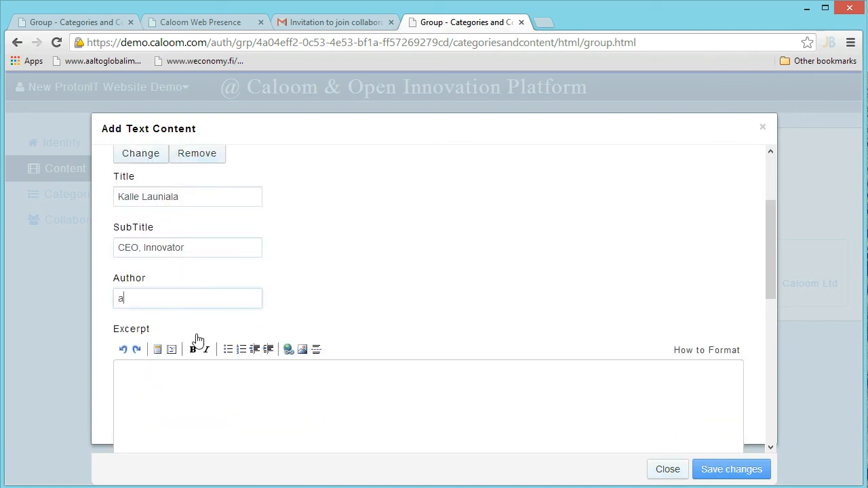
key(Down)
key(Return)
key(Tab)
text(CEO of ProtonIT, co-innovator of The Ball)
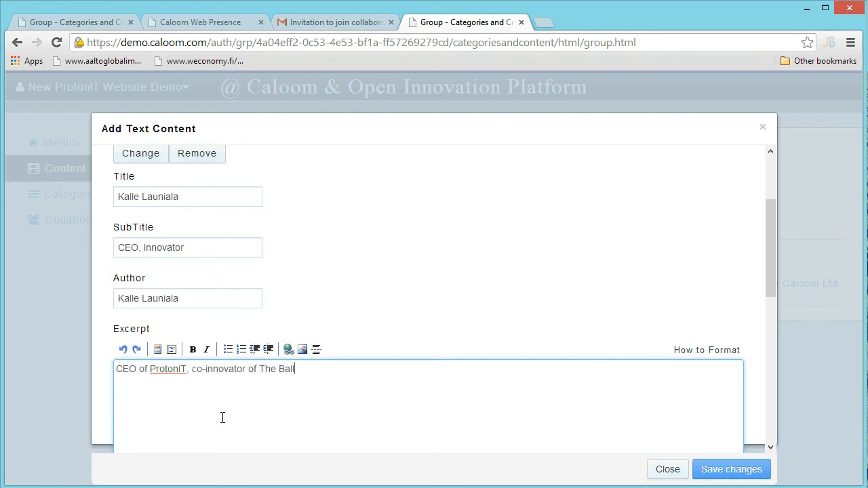
File the item under About "The Ball" and About The Company, and save it
scroll(377, 294, down, 3)
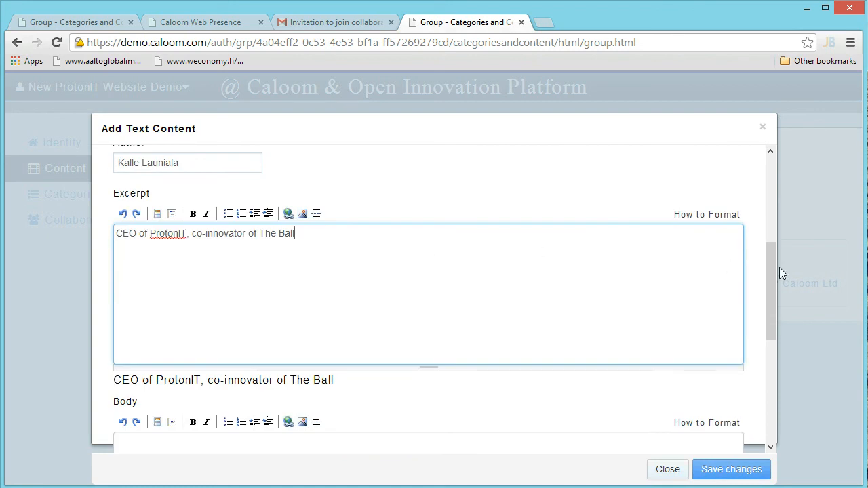
drag(772, 267, 778, 372)
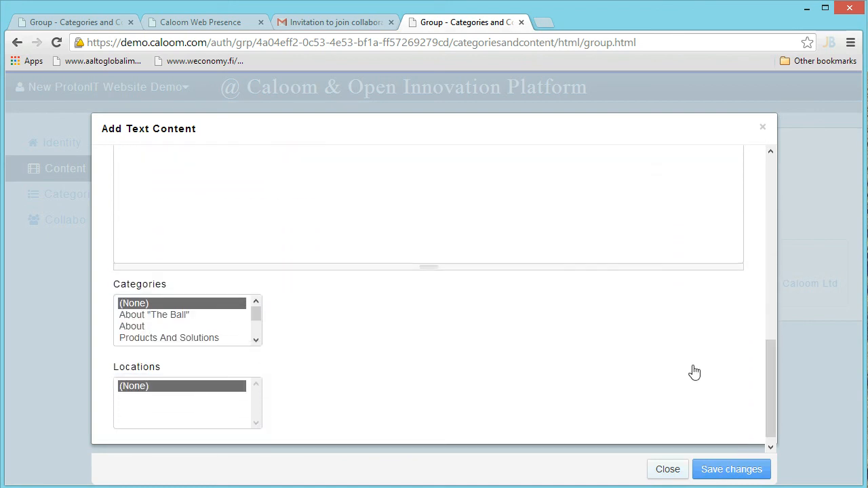
click(161, 316)
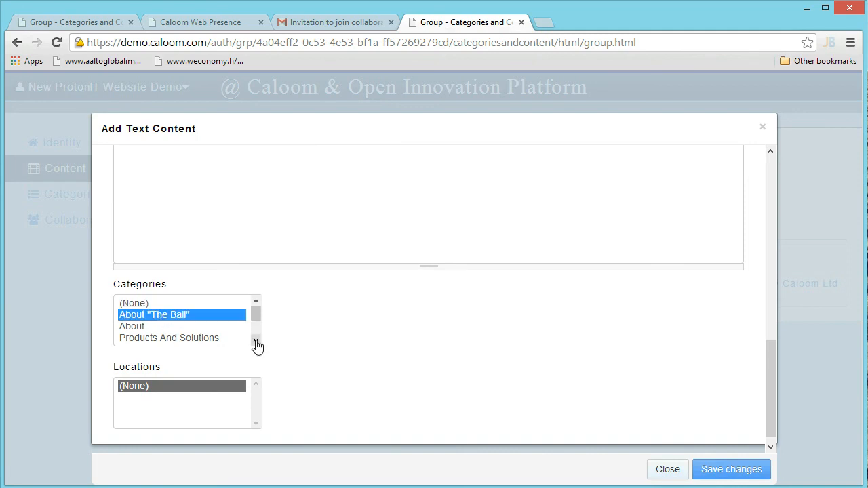
click(256, 341)
click(255, 341)
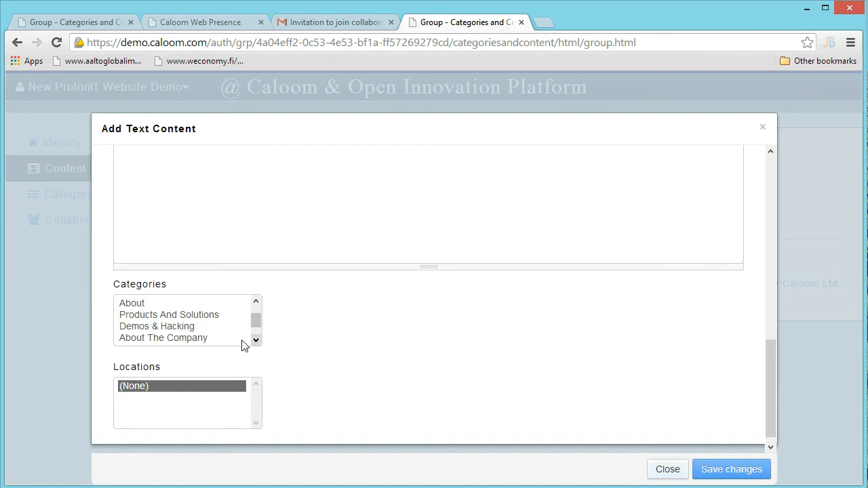
click(198, 338)
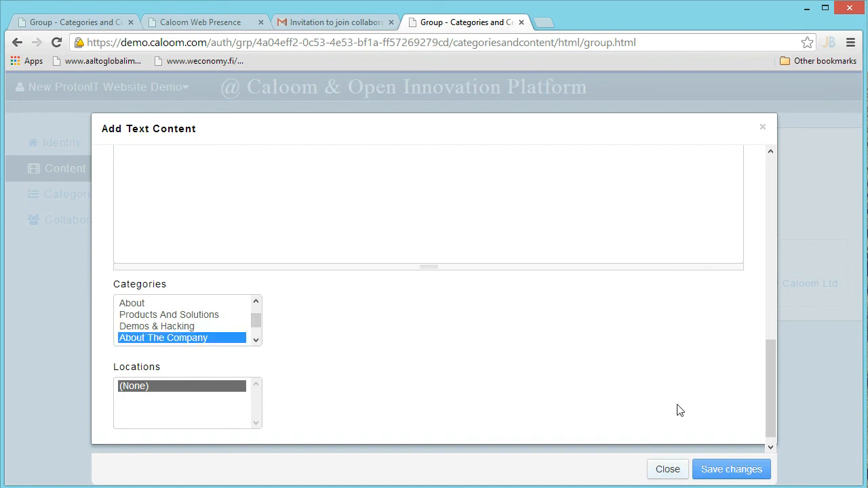
click(734, 470)
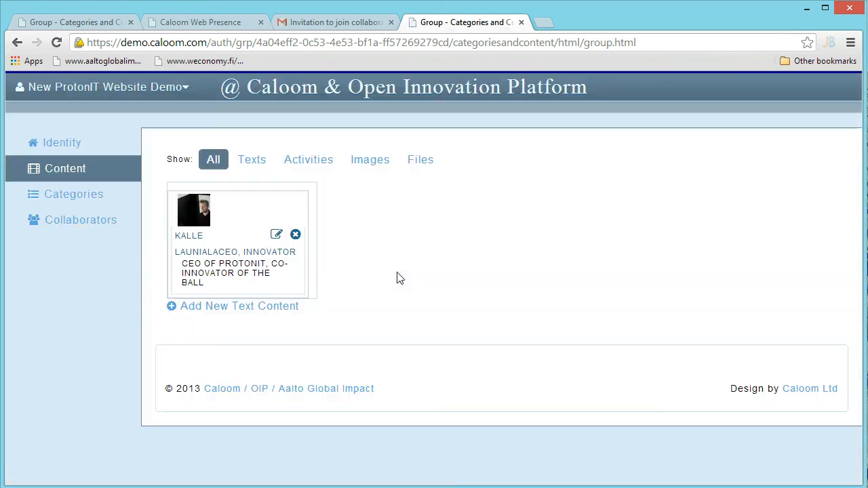
Open the New ProtonIT Website Demo group's web presence preview from its group menu
click(98, 88)
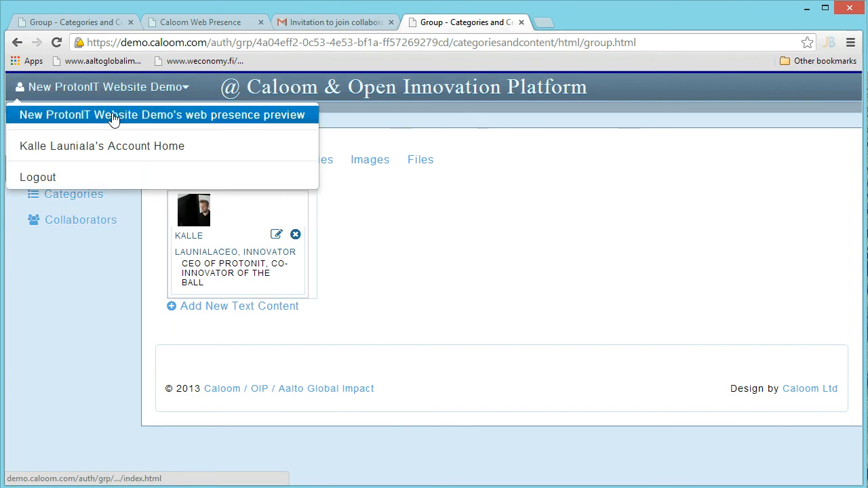
click(113, 117)
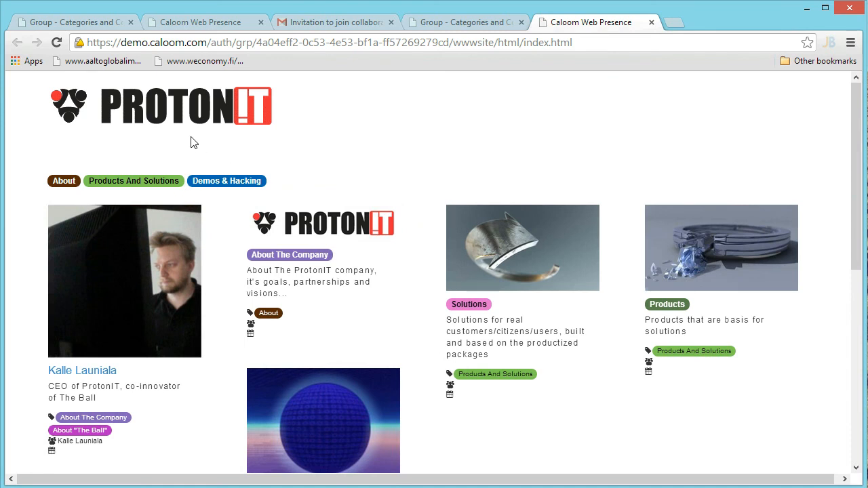
Filter by About, Products And Solutions, About The Company and About "The Ball" tags to isolate the CEO's card
click(63, 183)
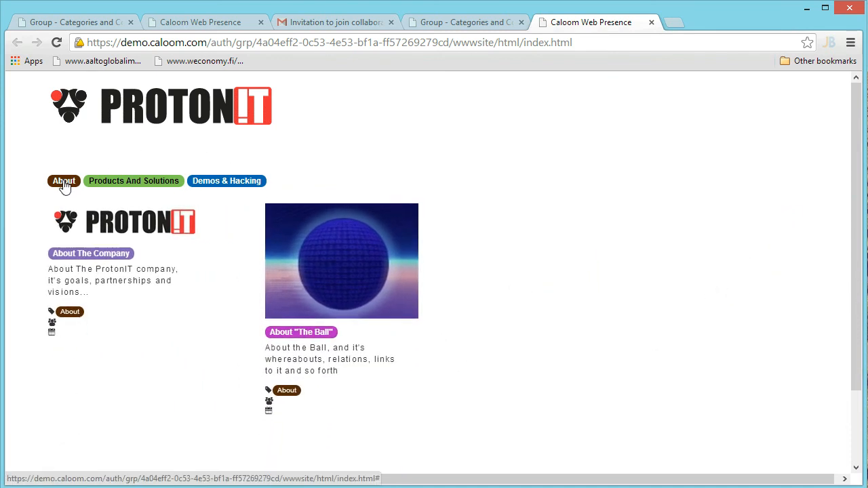
click(119, 186)
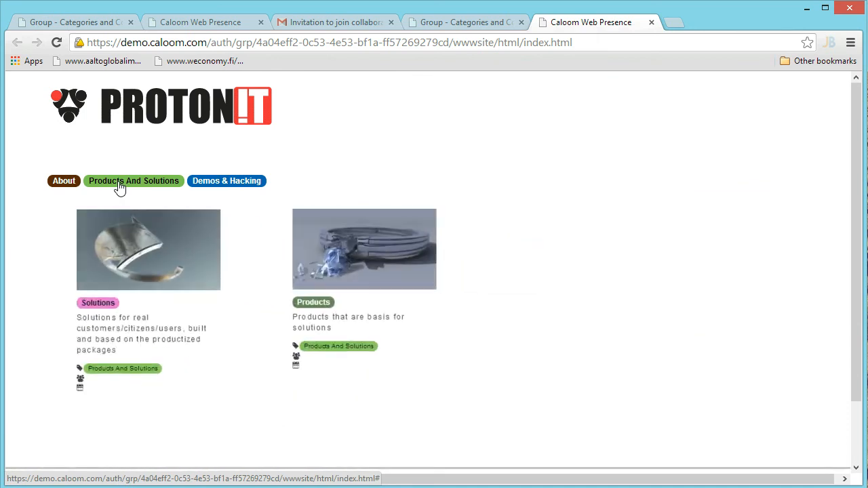
click(72, 188)
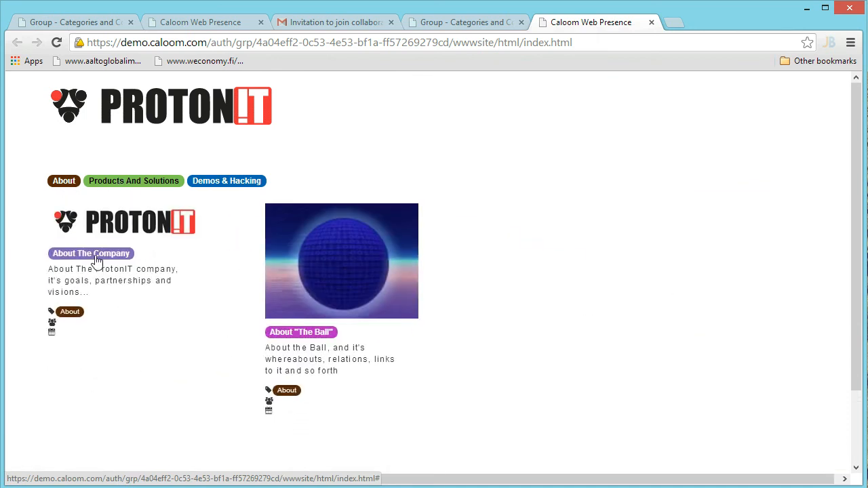
click(92, 253)
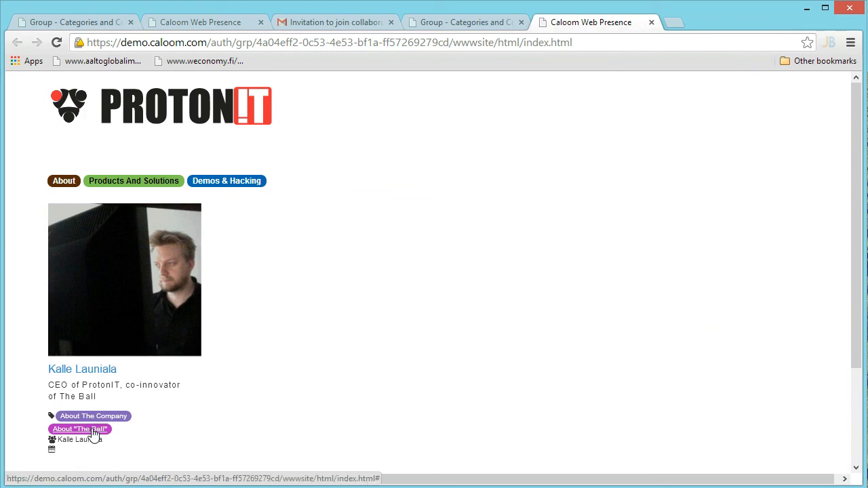
click(64, 183)
click(299, 331)
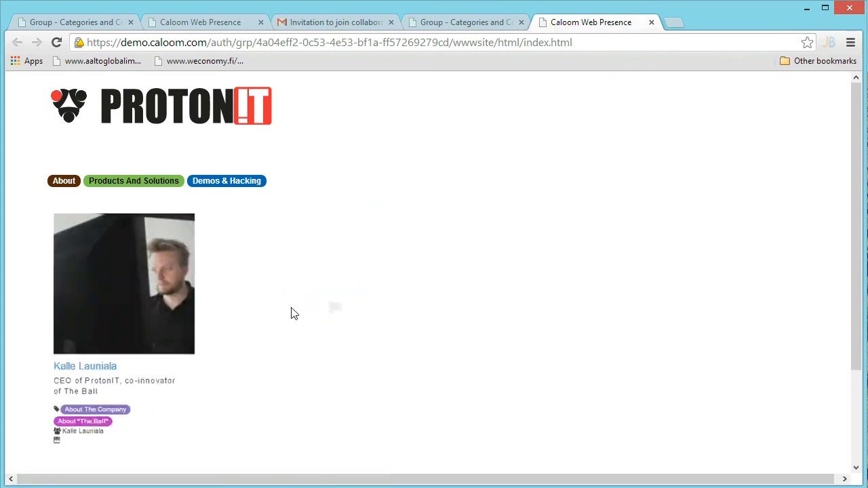